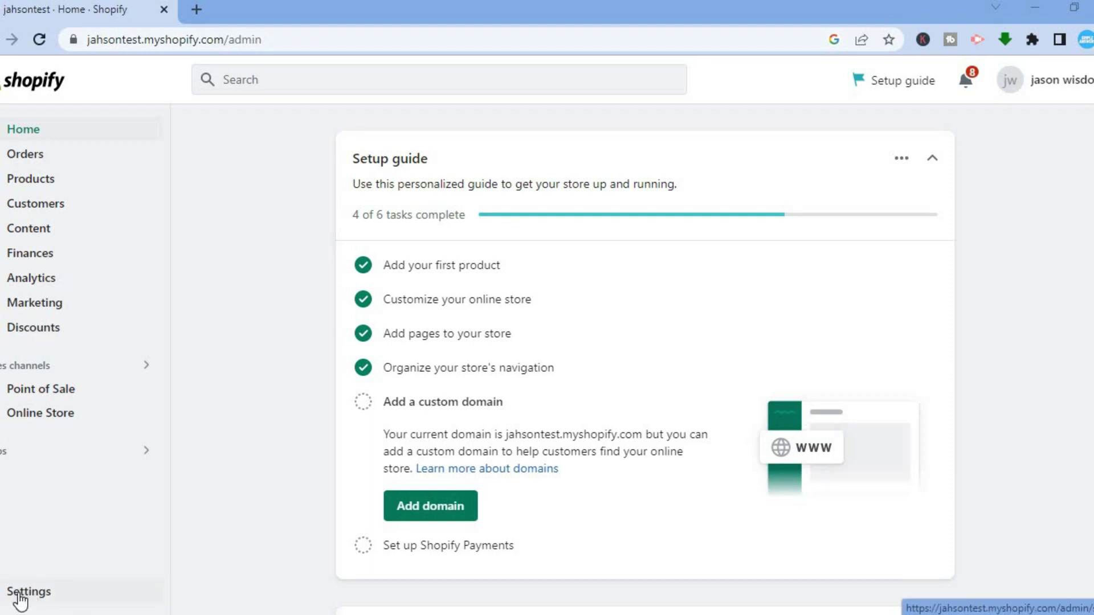
# Step: Open the store settings and go to Apps and sales channels, listing the 22 installed apps
pyautogui.click(20, 596)
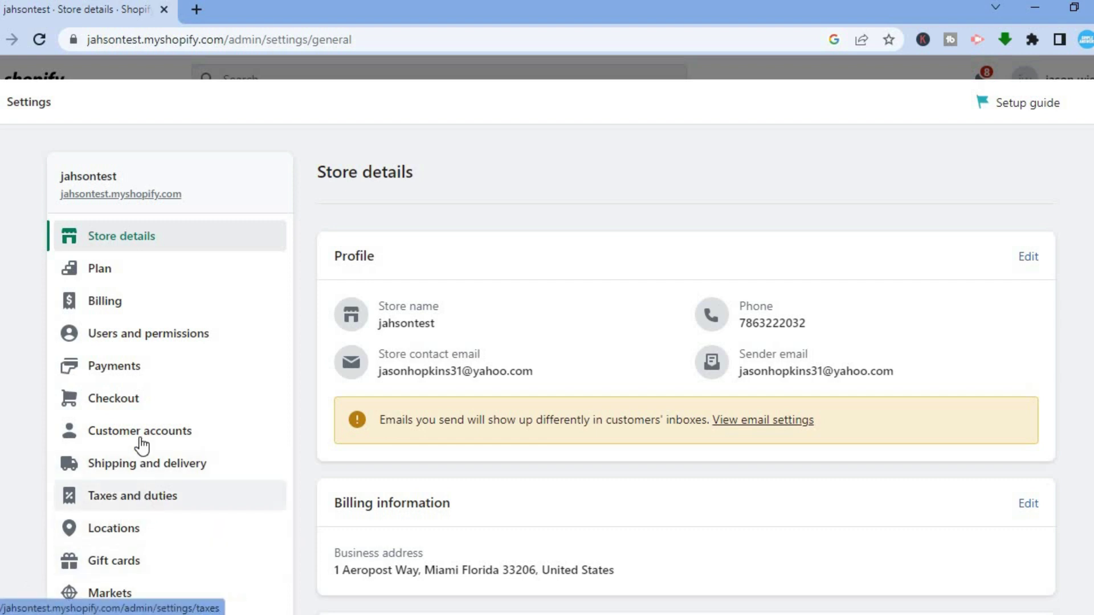
pyautogui.scroll(-1, 683, 370)
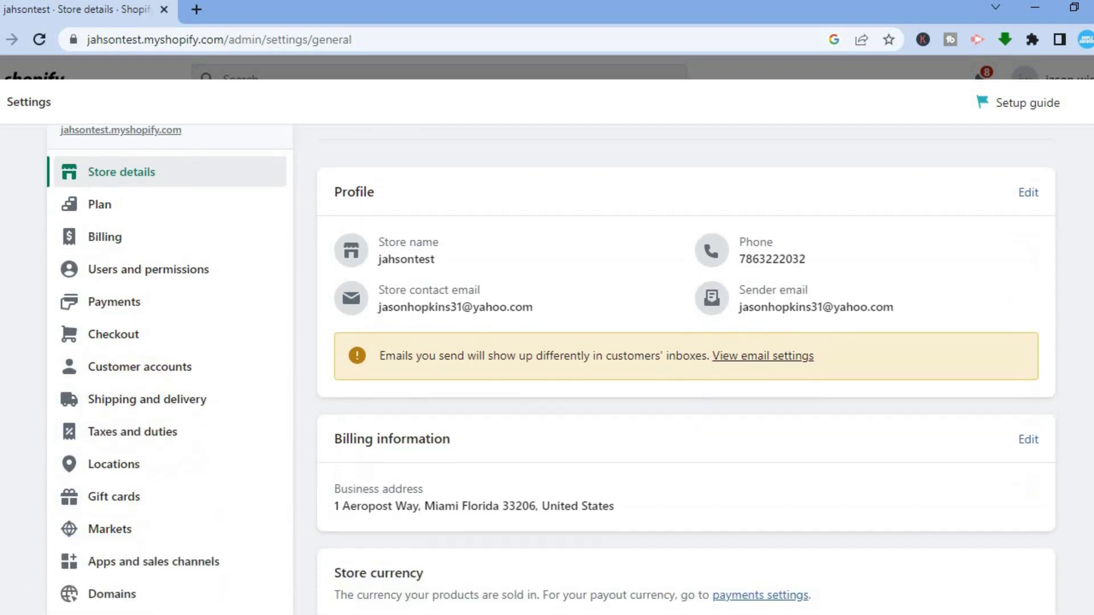
pyautogui.scroll(-2, 407, 449)
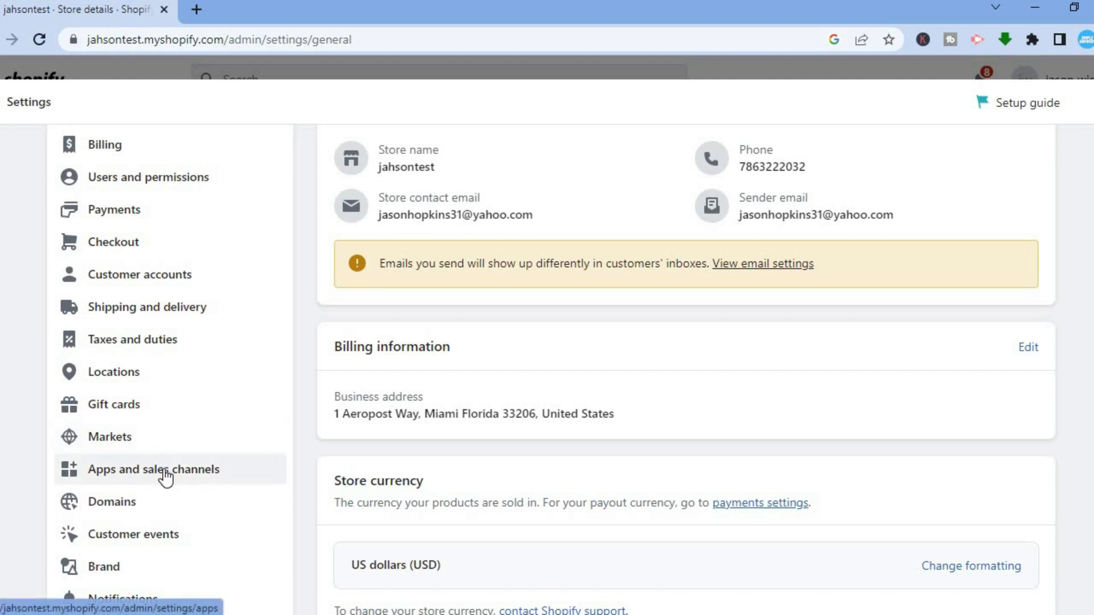
pyautogui.click(184, 474)
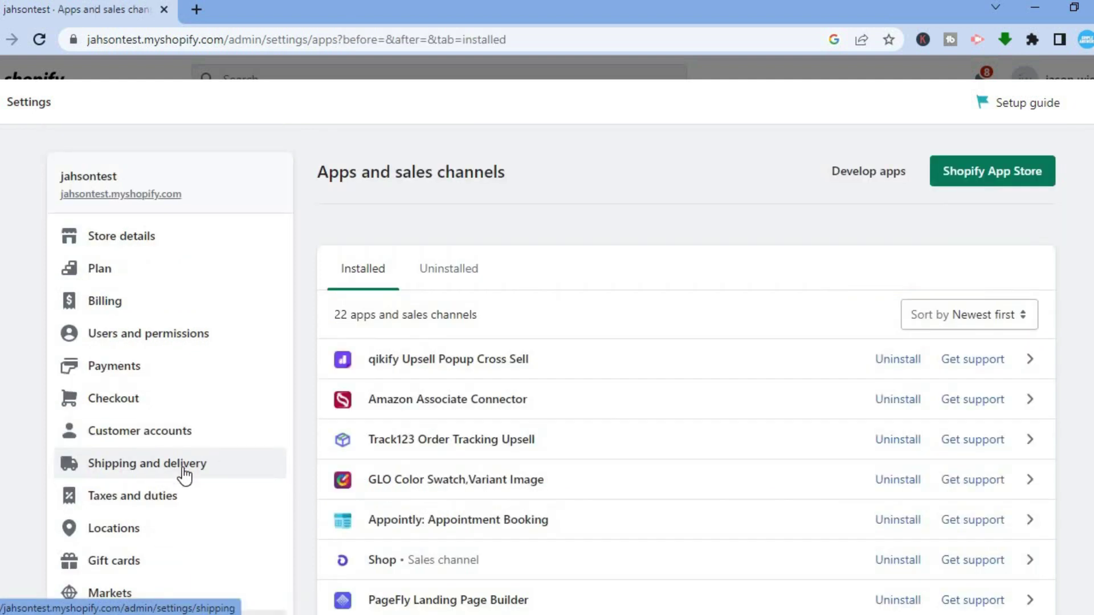
# Step: Search the Shopify App Store for 'subscription' apps and browse the results
pyautogui.click(1001, 179)
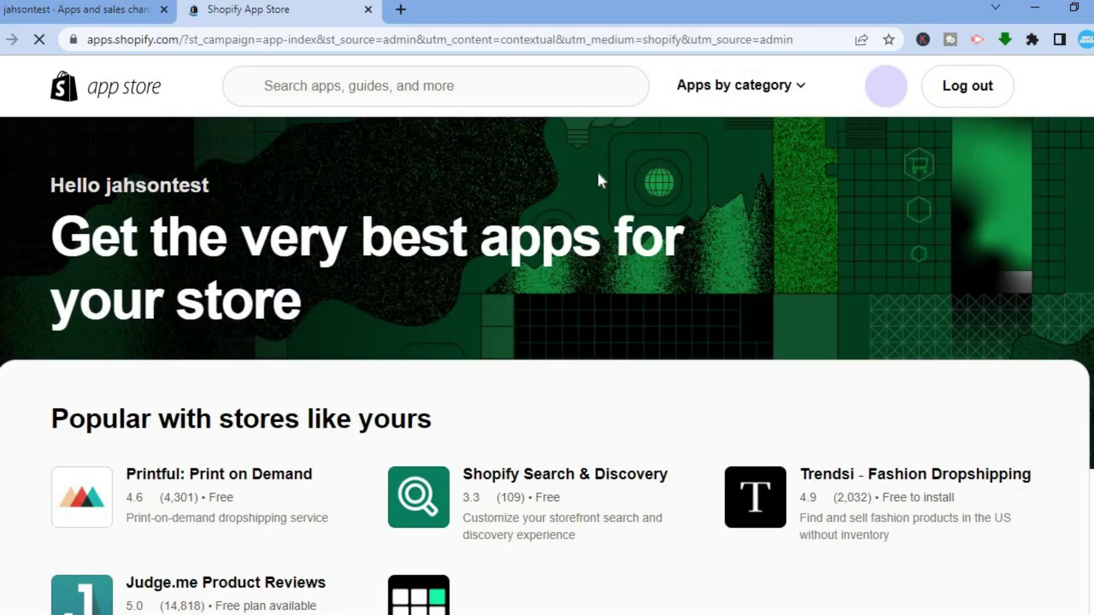
pyautogui.click(374, 87)
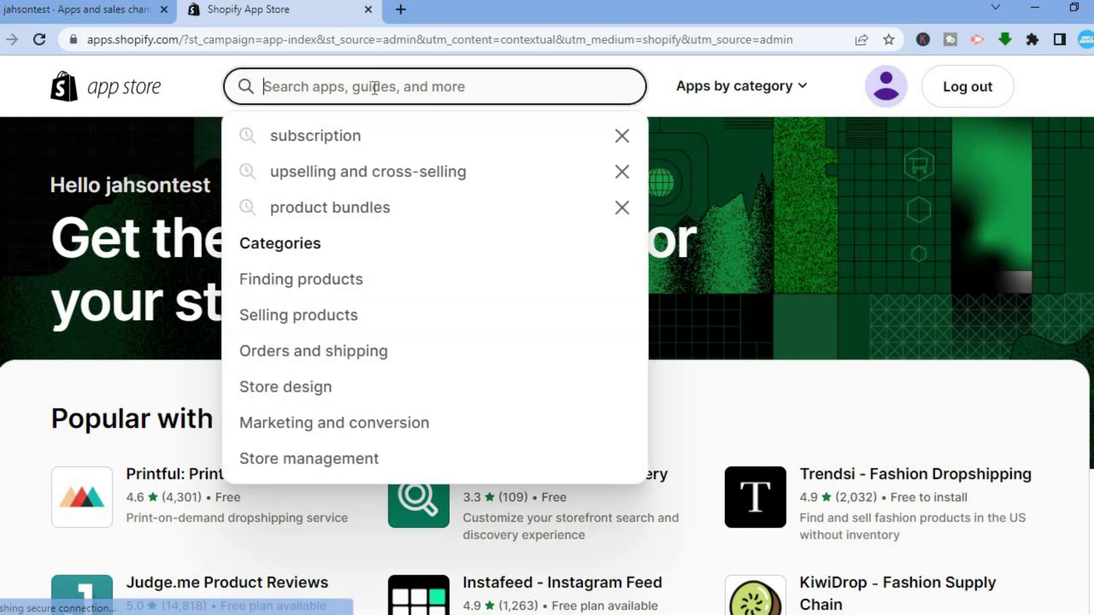
pyautogui.click(361, 132)
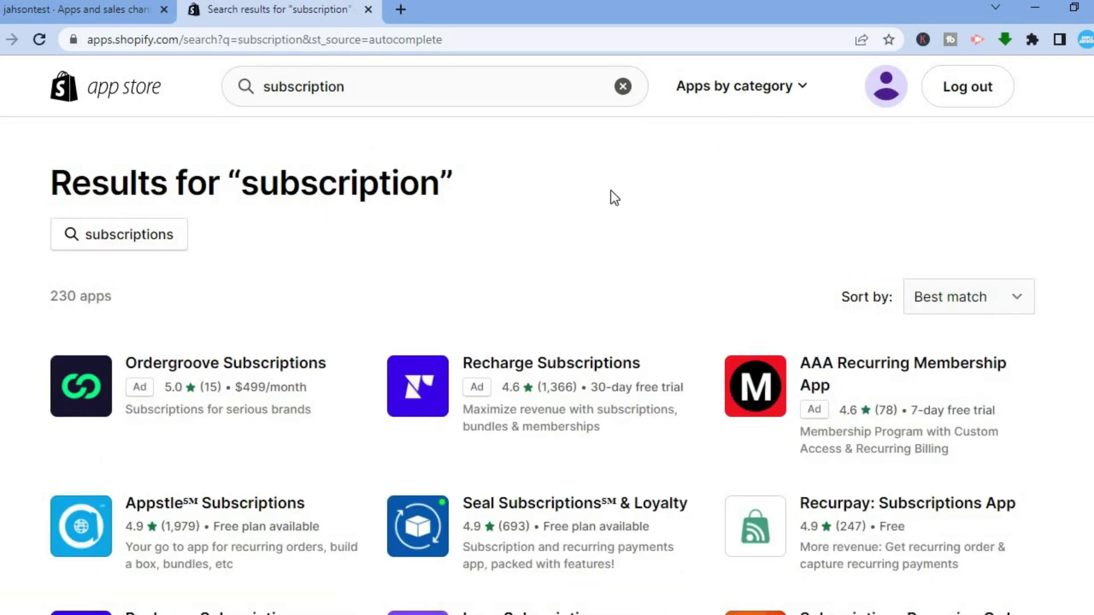
pyautogui.scroll(-3, 547, 365)
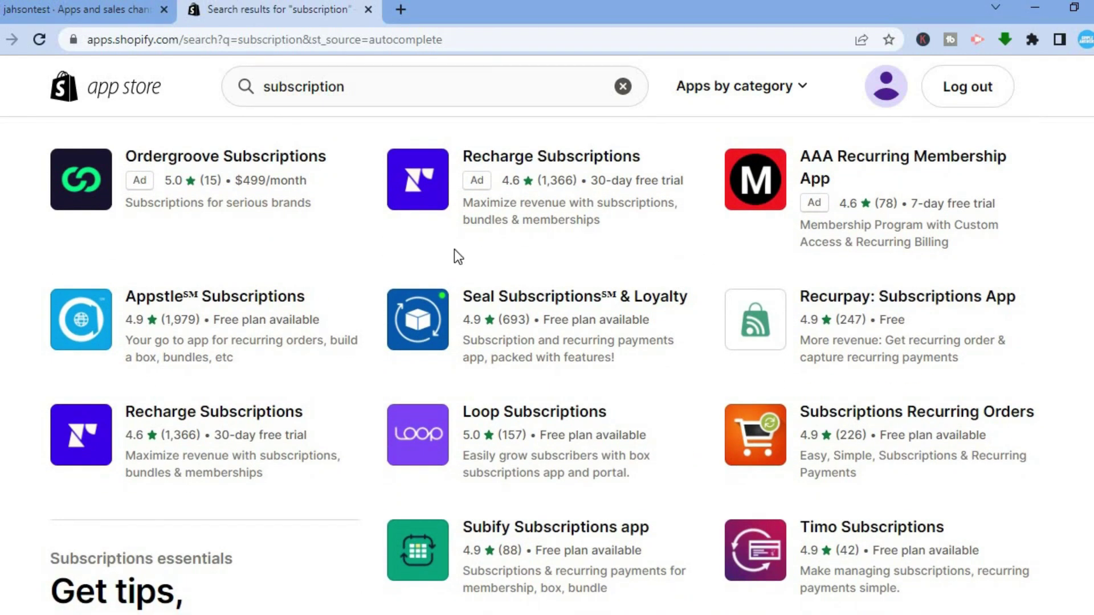
# Step: Open the Appstle Subscriptions app listing and scroll down to its pricing plans
pyautogui.click(238, 300)
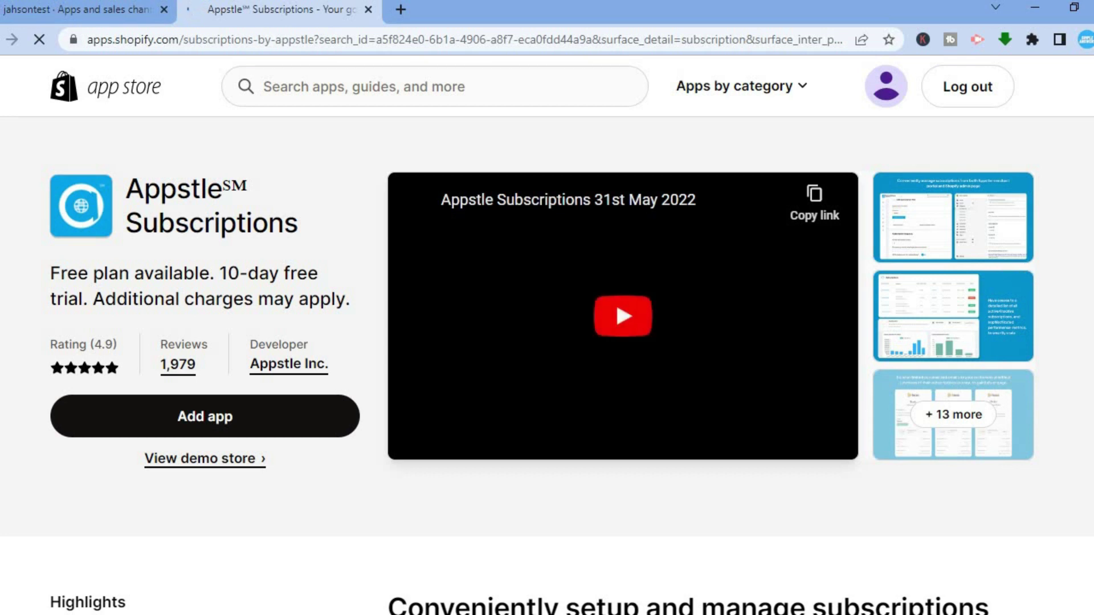
pyautogui.scroll(-12, 615, 301)
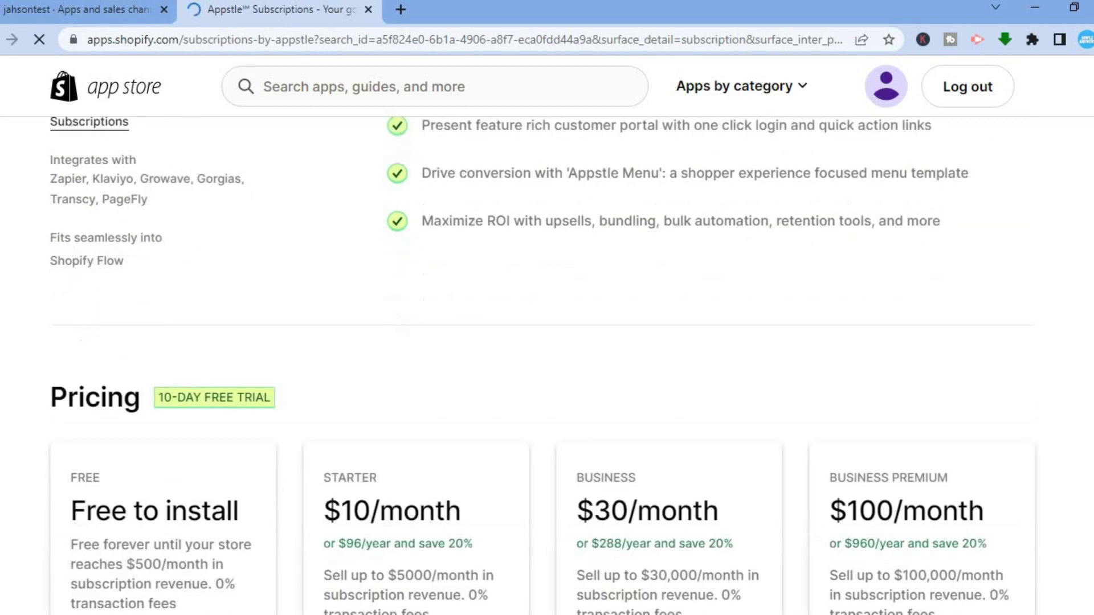
pyautogui.scroll(-5, 199, 317)
pyautogui.scroll(2, 199, 317)
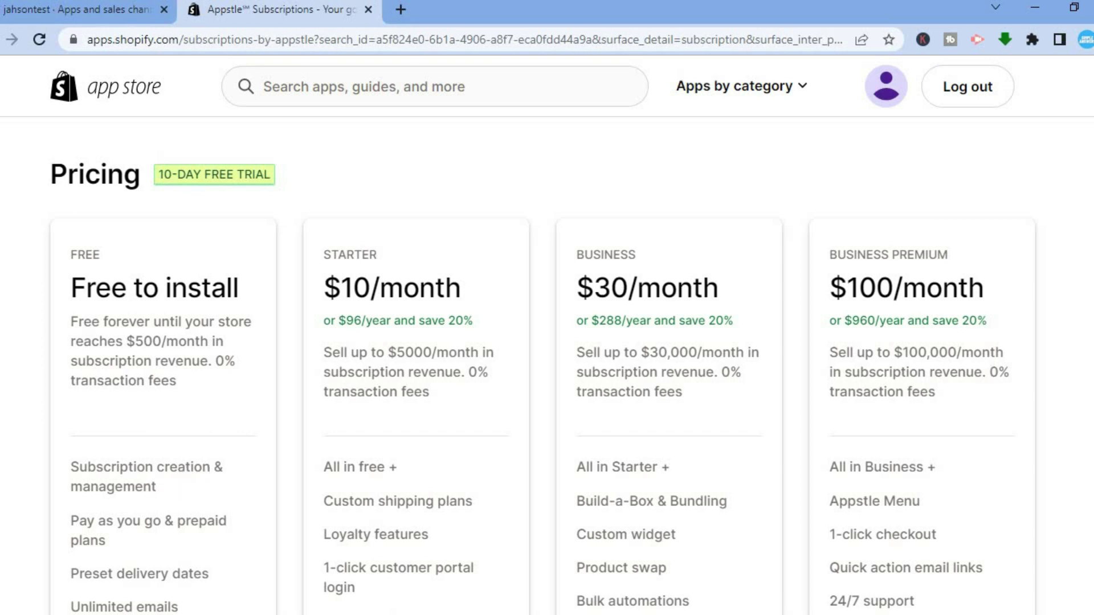
pyautogui.scroll(-3, 543, 364)
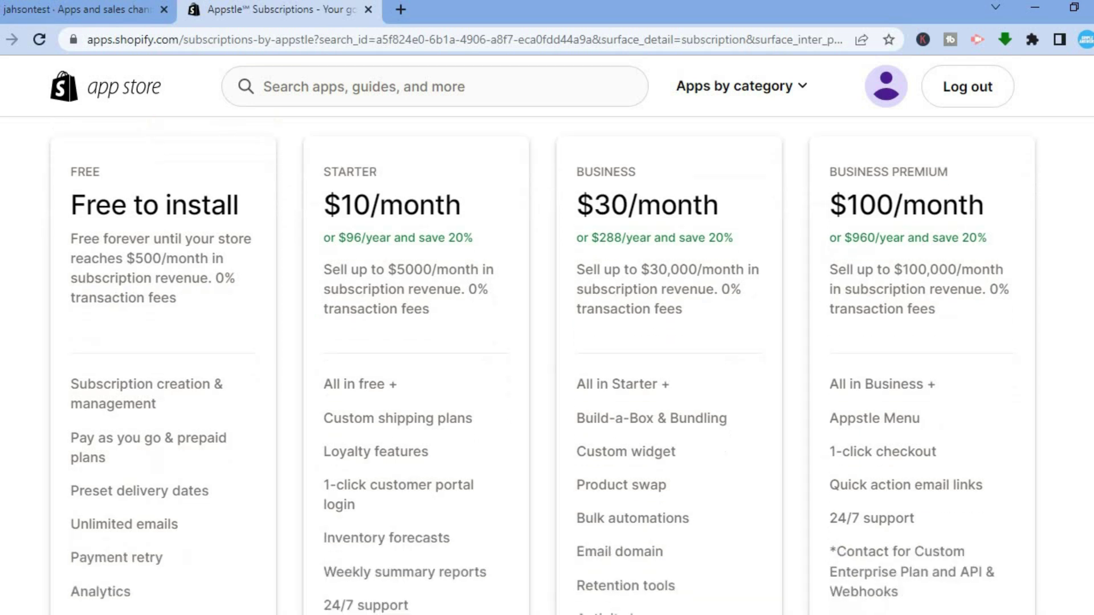
pyautogui.scroll(-1, 543, 365)
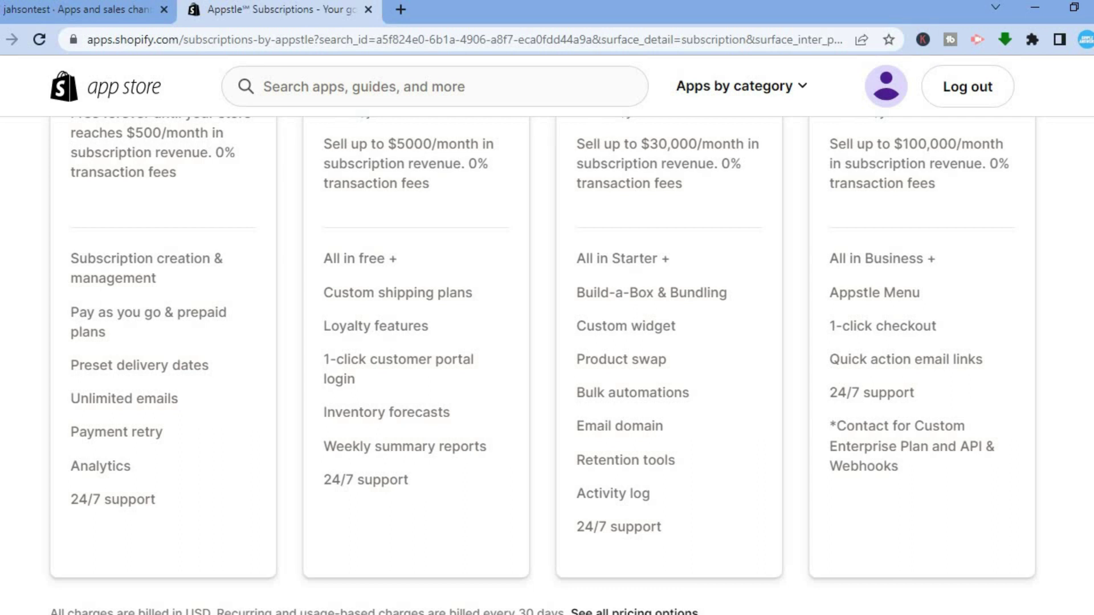
# Step: Review the Free, Starter, Business and Business Premium plans, then return to Add app
pyautogui.scroll(3, 522, 354)
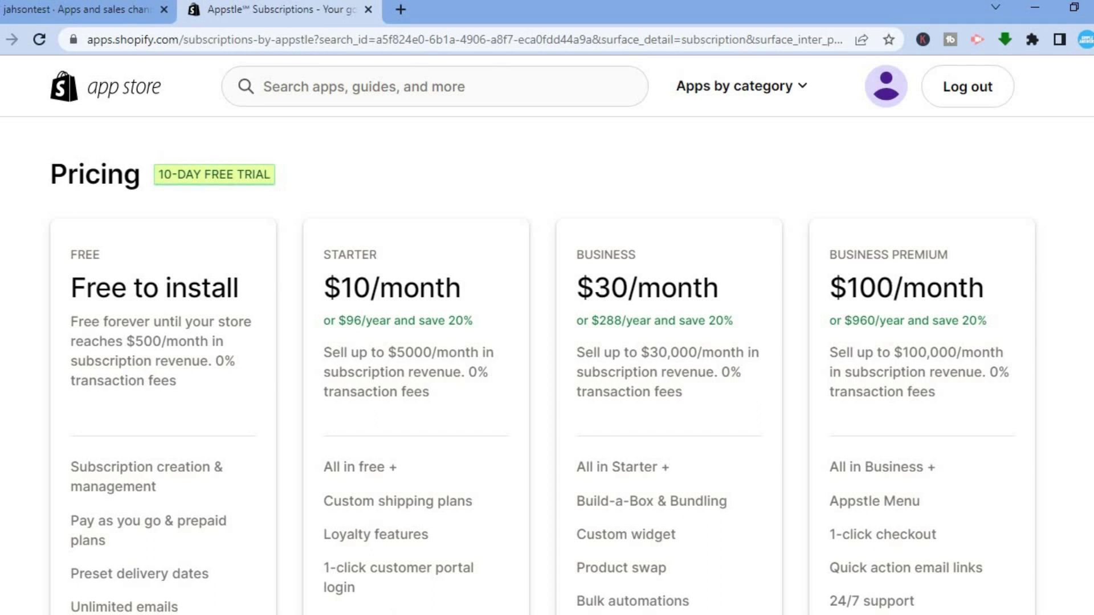
pyautogui.scroll(-10, 543, 364)
pyautogui.scroll(7, 542, 364)
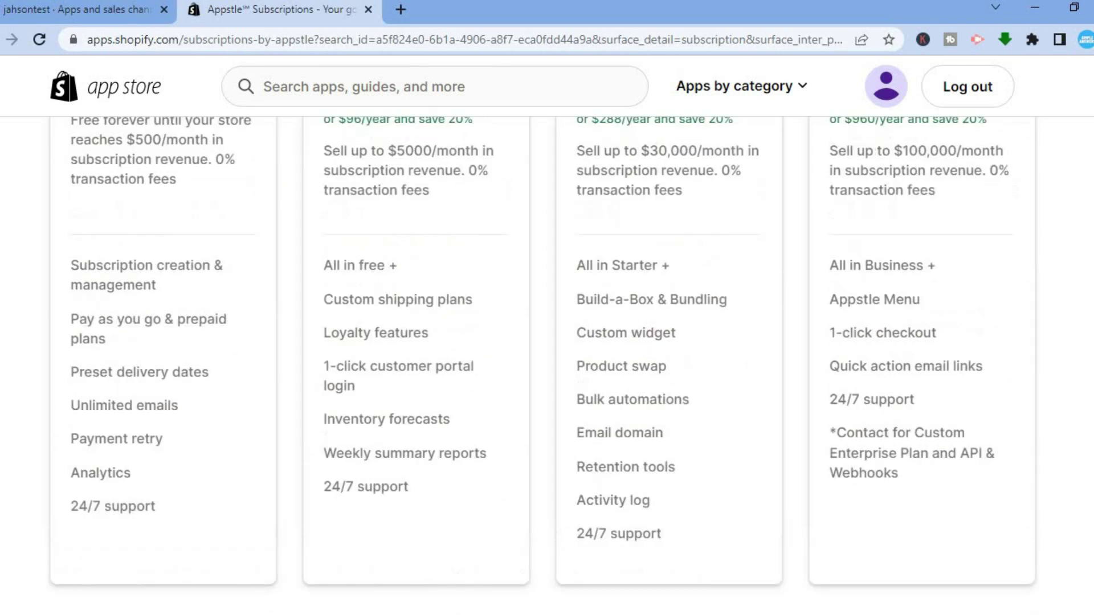
pyautogui.scroll(3, 543, 365)
pyautogui.scroll(-4, 542, 364)
pyautogui.scroll(6, 542, 364)
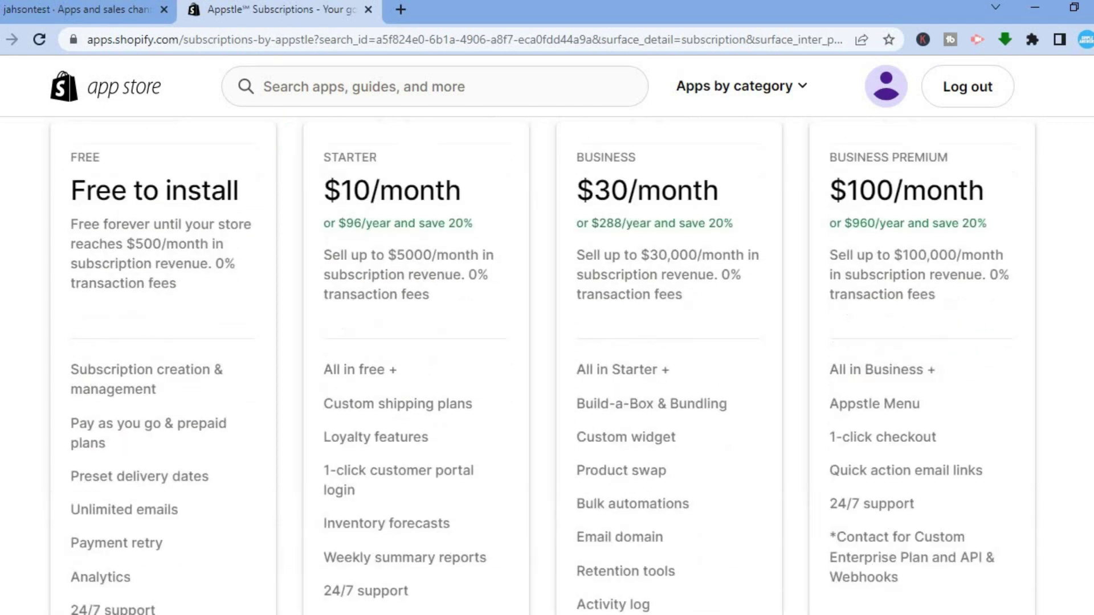
pyautogui.scroll(12, 542, 365)
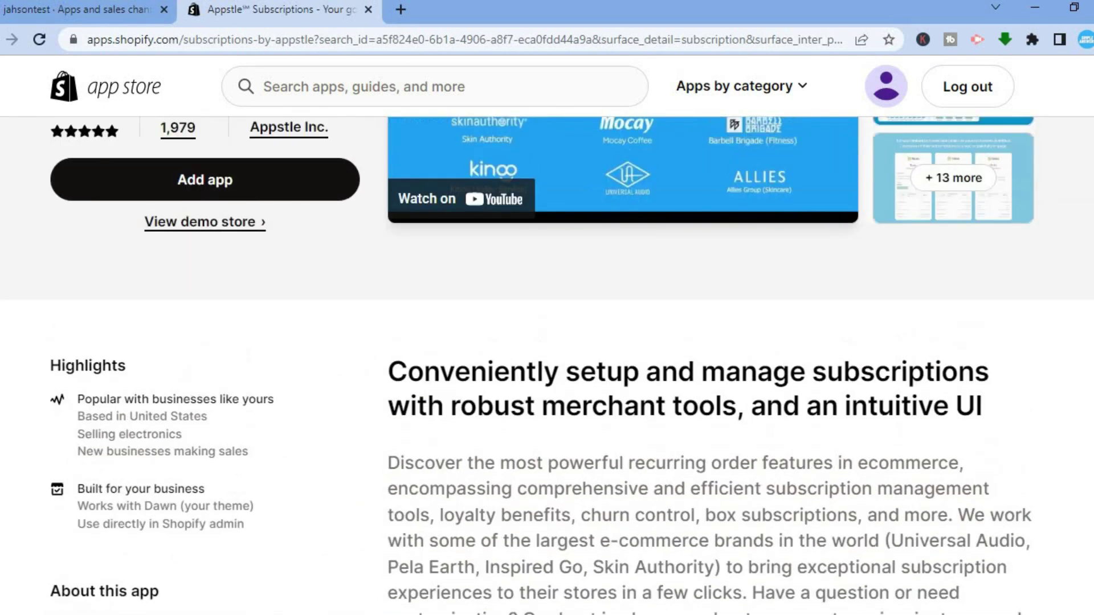
pyautogui.scroll(3, 245, 364)
# Step: Add Appstle Subscriptions and confirm installation with its requested customer and store permissions
pyautogui.click(242, 360)
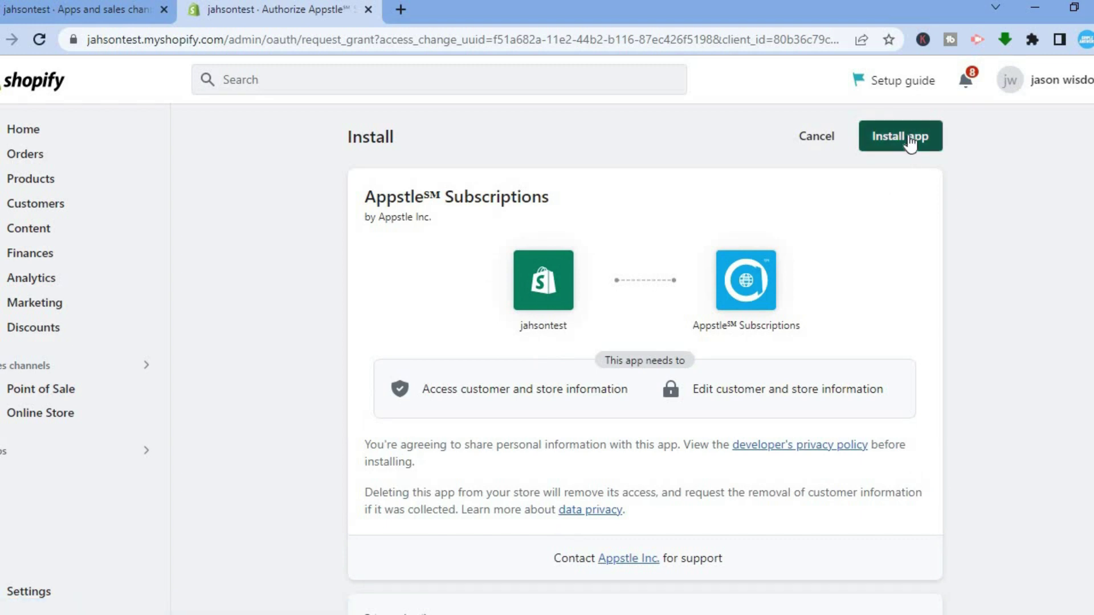
pyautogui.click(909, 141)
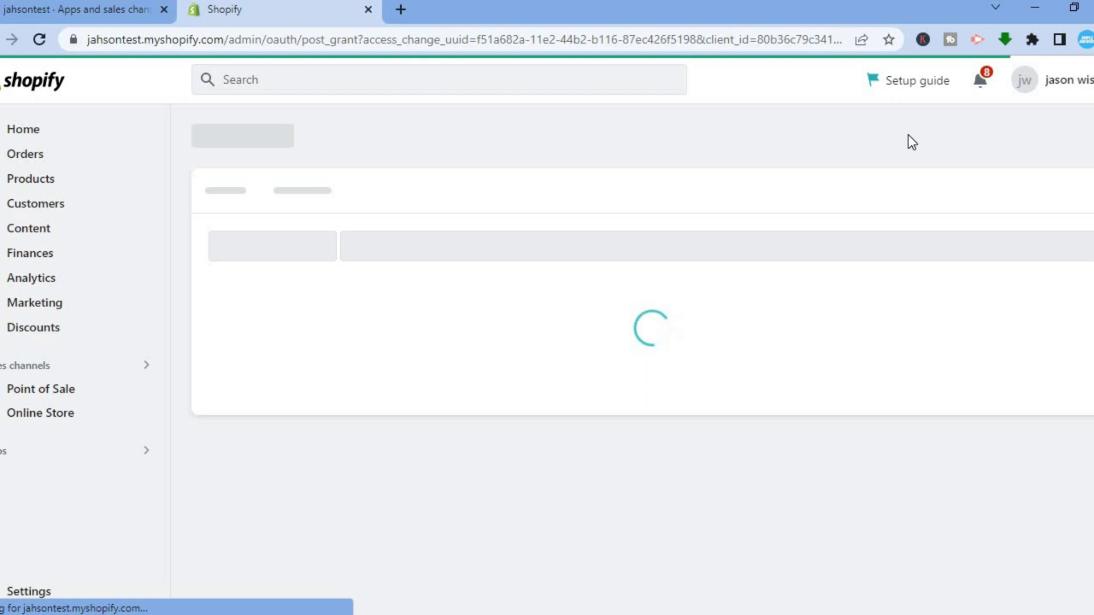
# Step: Activate the Appstle Subscriptions Free plan
pyautogui.scroll(-2, 647, 419)
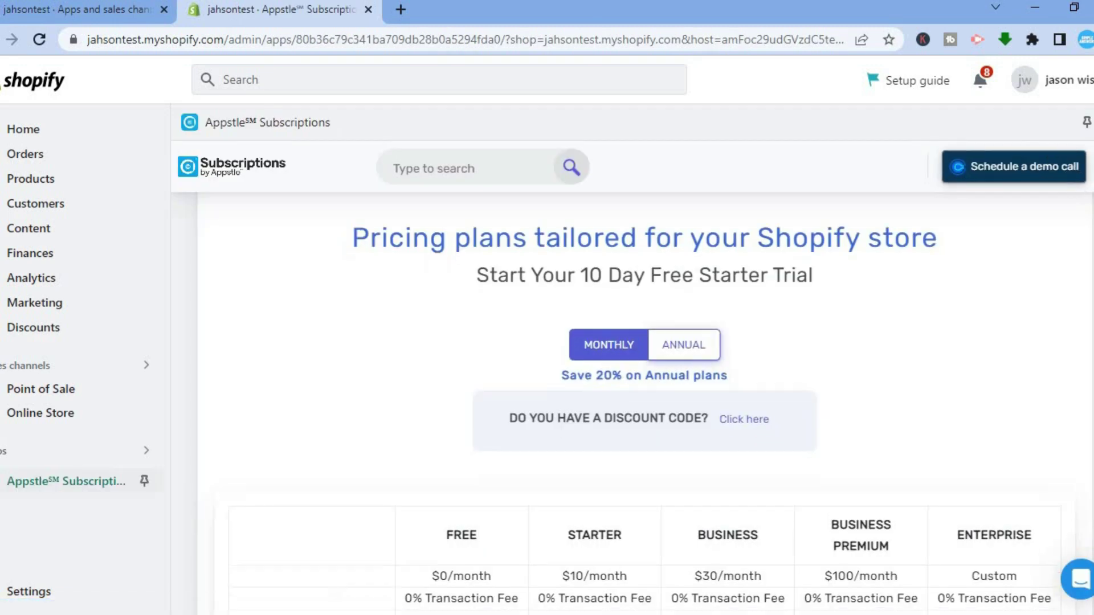
pyautogui.scroll(-2, 647, 419)
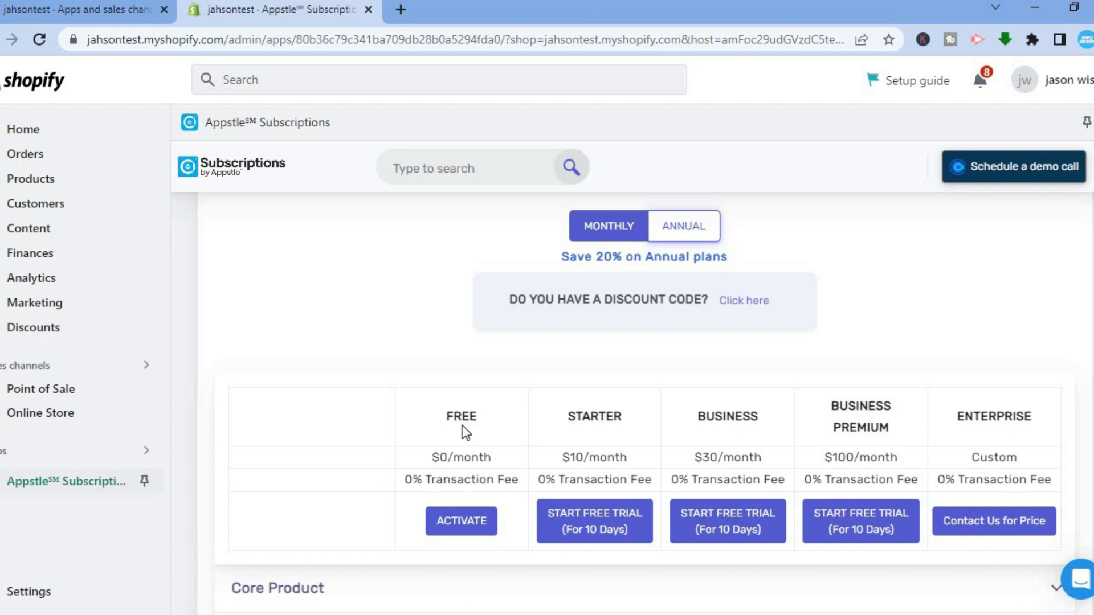
pyautogui.click(449, 530)
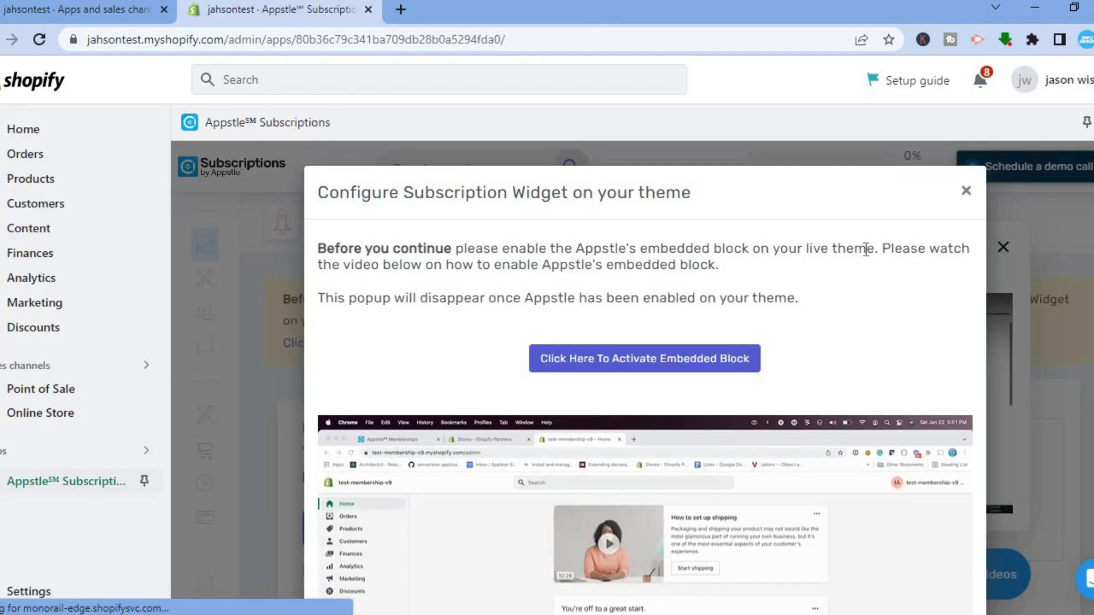
# Step: Dismiss the subscription widget notice and onboarding video, then review the getting-started steps
pyautogui.click(965, 190)
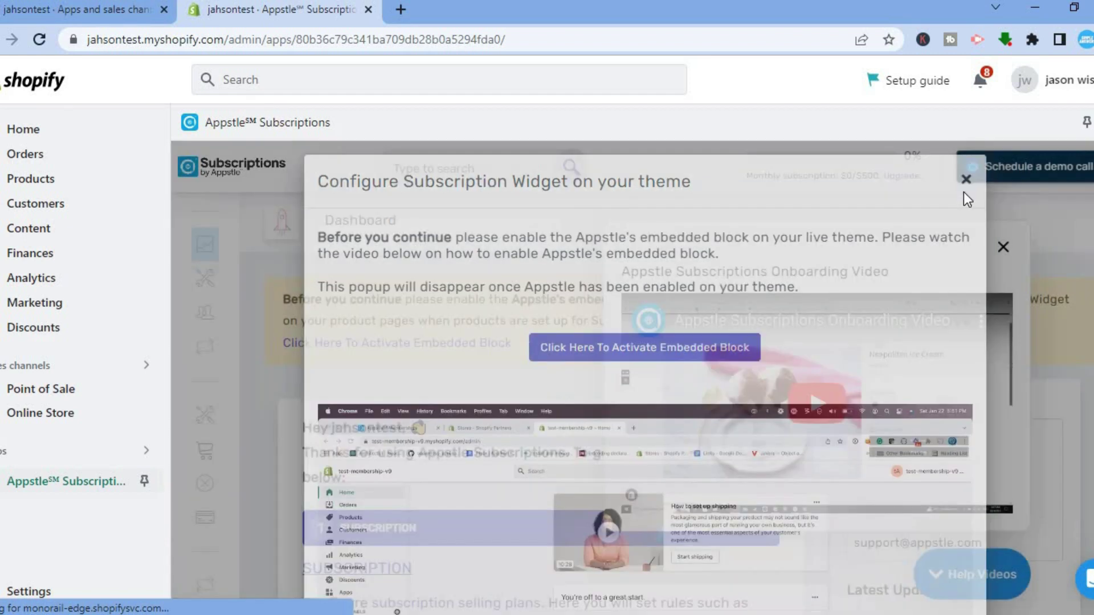
pyautogui.click(989, 246)
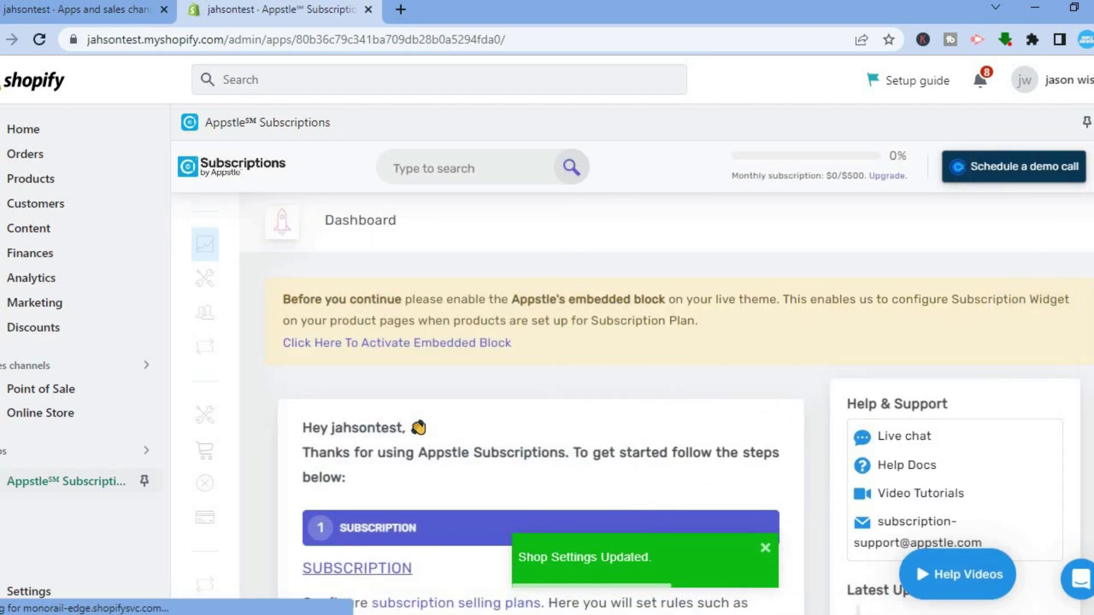
pyautogui.scroll(-2, 790, 530)
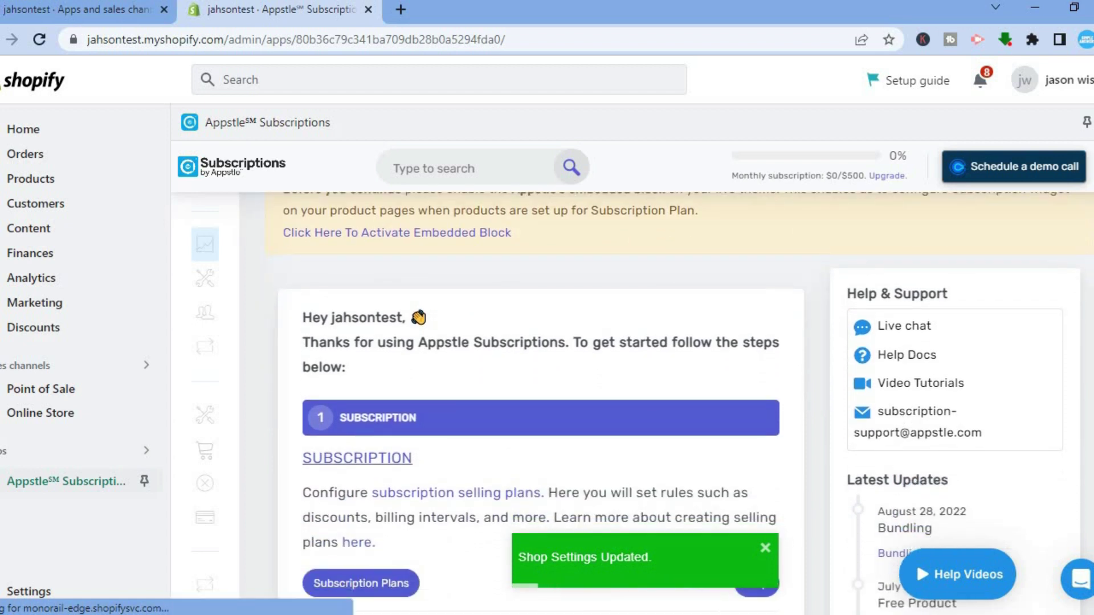
pyautogui.scroll(-1, 679, 398)
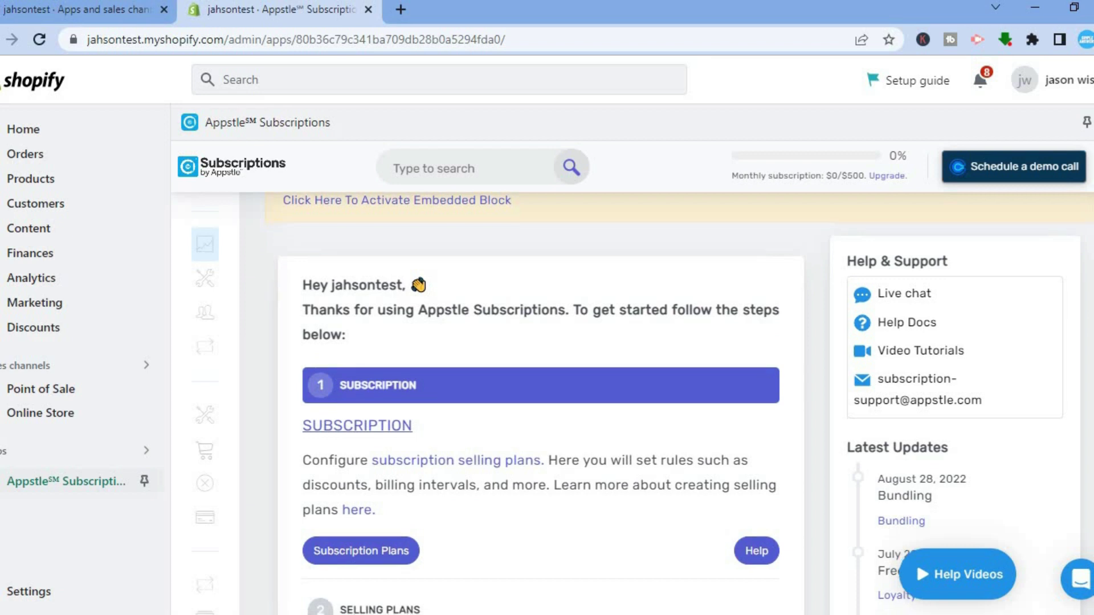
pyautogui.scroll(-3, 679, 399)
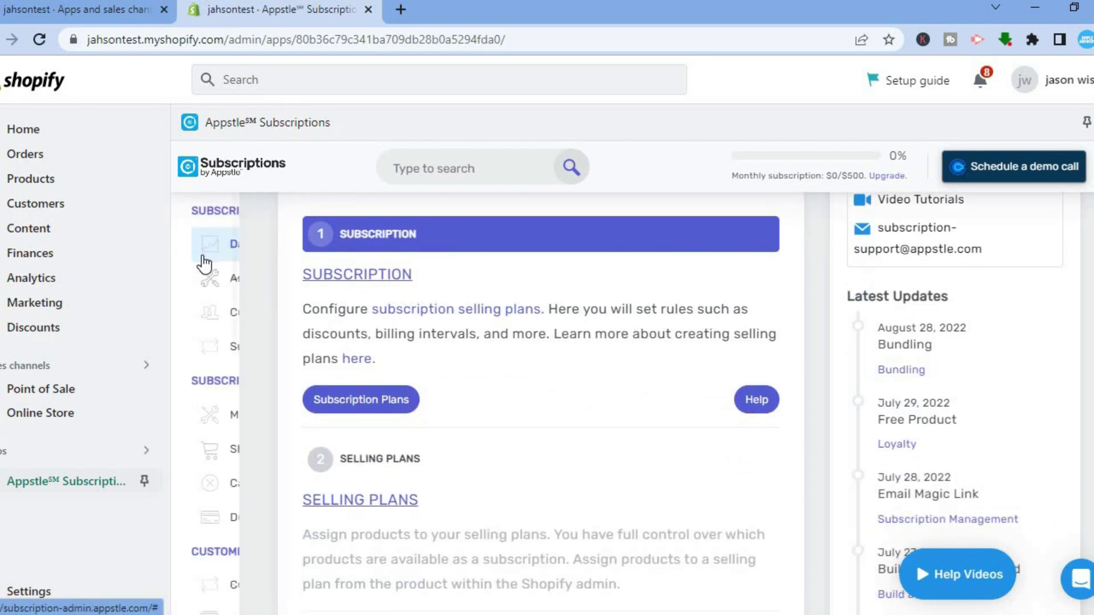
pyautogui.moveTo(217, 266)
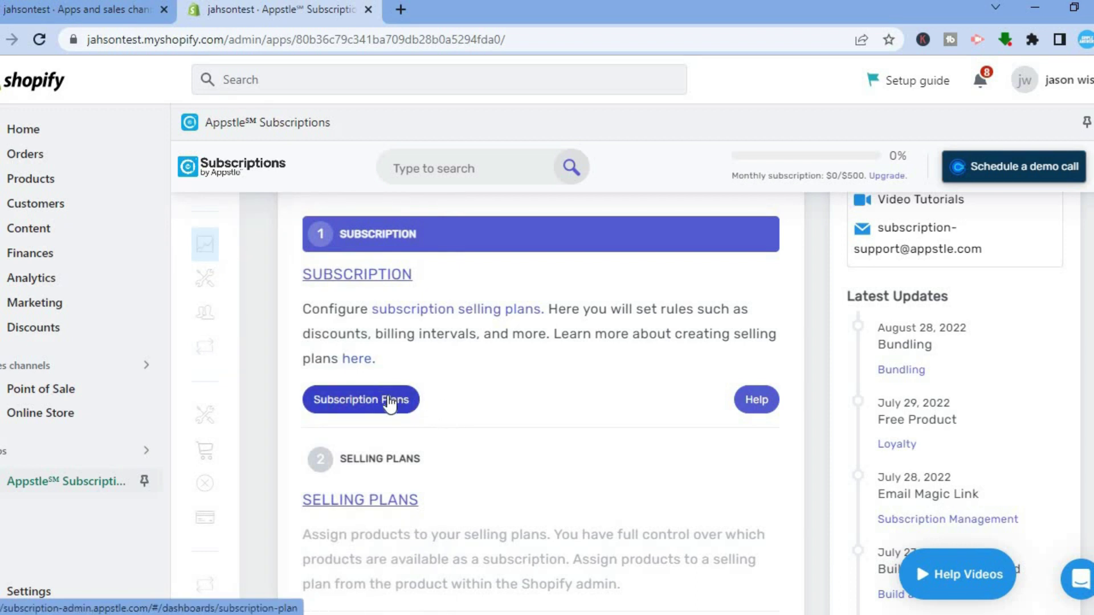
# Step: Open Subscription Plans and start a new, empty subscription plan form
pyautogui.click(388, 399)
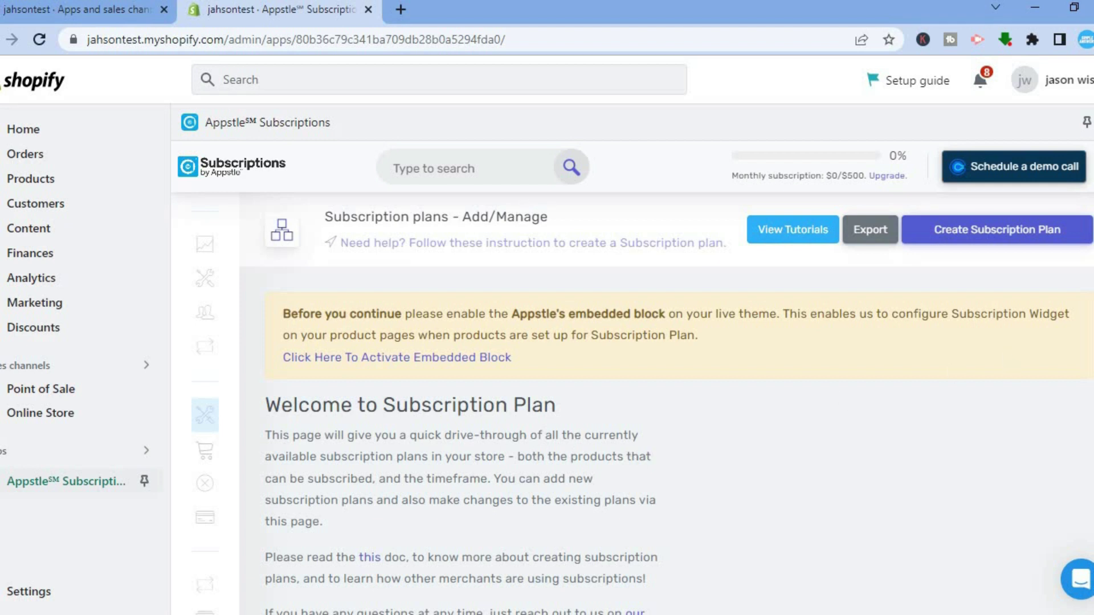
pyautogui.scroll(-1, 666, 398)
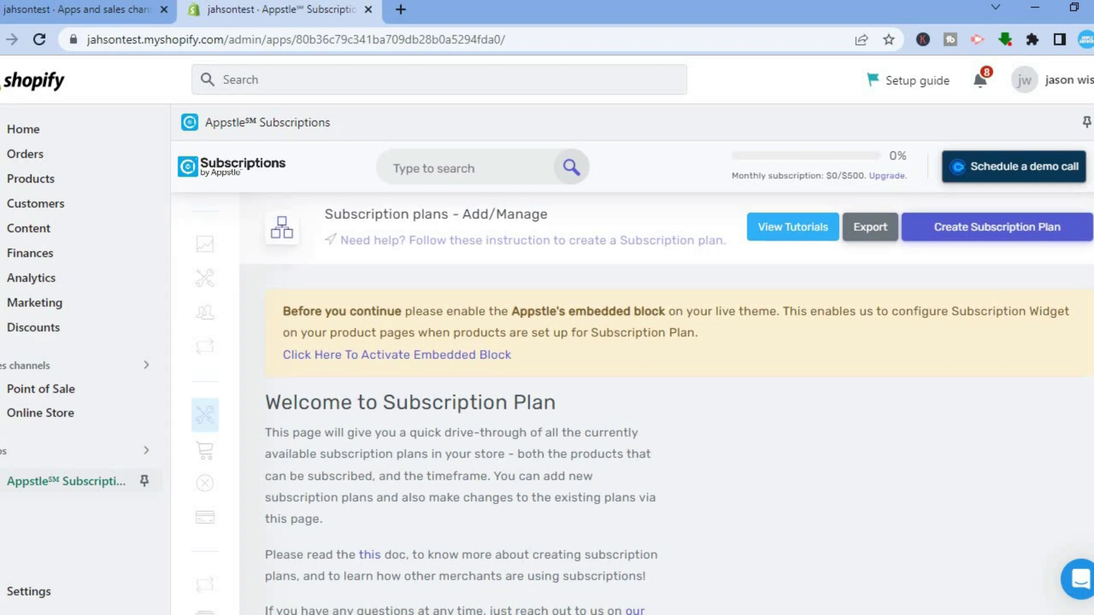
pyautogui.click(1005, 230)
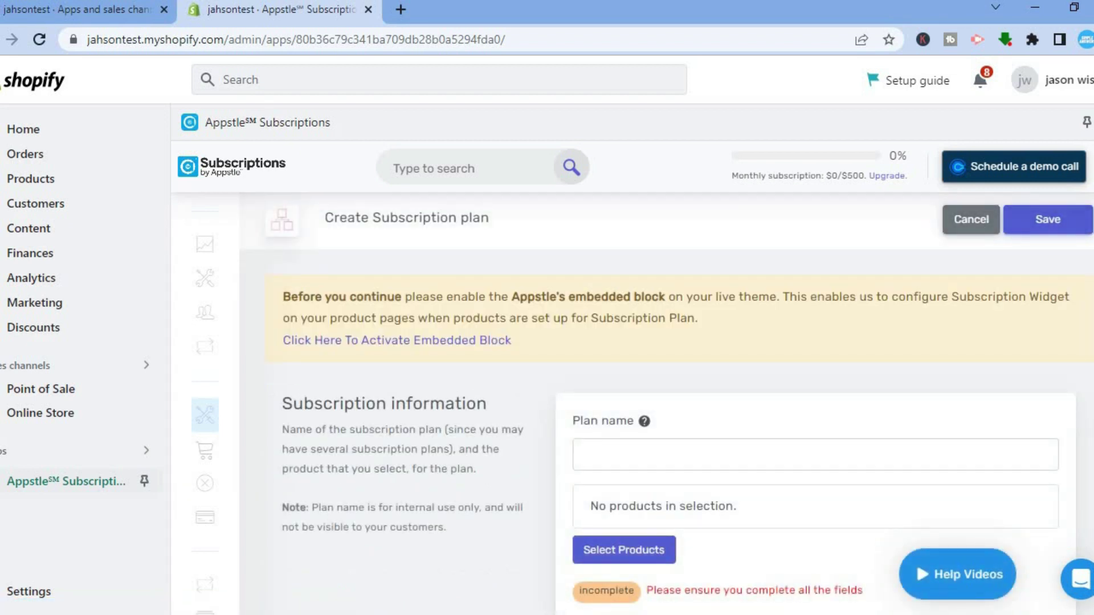
pyautogui.scroll(-3, 896, 331)
pyautogui.scroll(1, 896, 330)
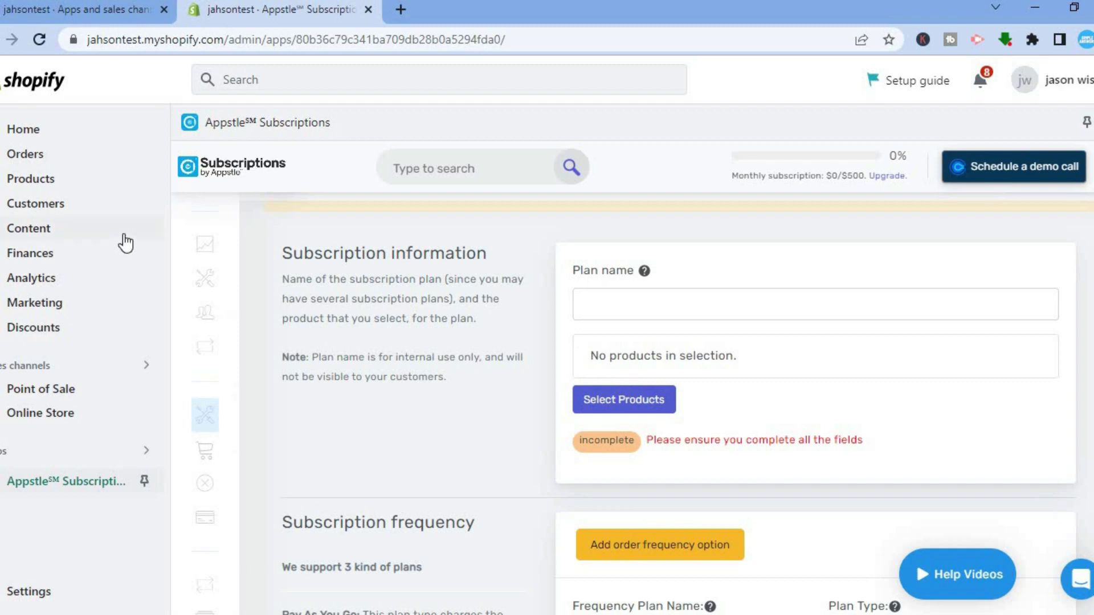
# Step: Open the Shopify Products page in a new browser tab
pyautogui.rightClick(52, 177)
pyautogui.click(84, 187)
pyautogui.click(460, 19)
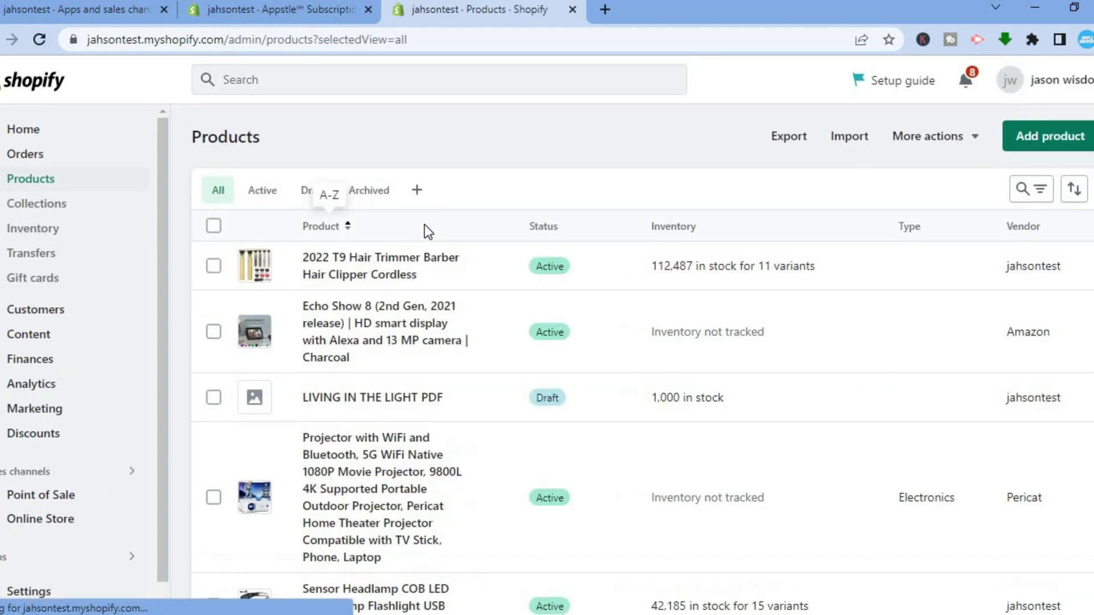
# Step: Look over the blank Add product page, then return to the full products list
pyautogui.click(1038, 150)
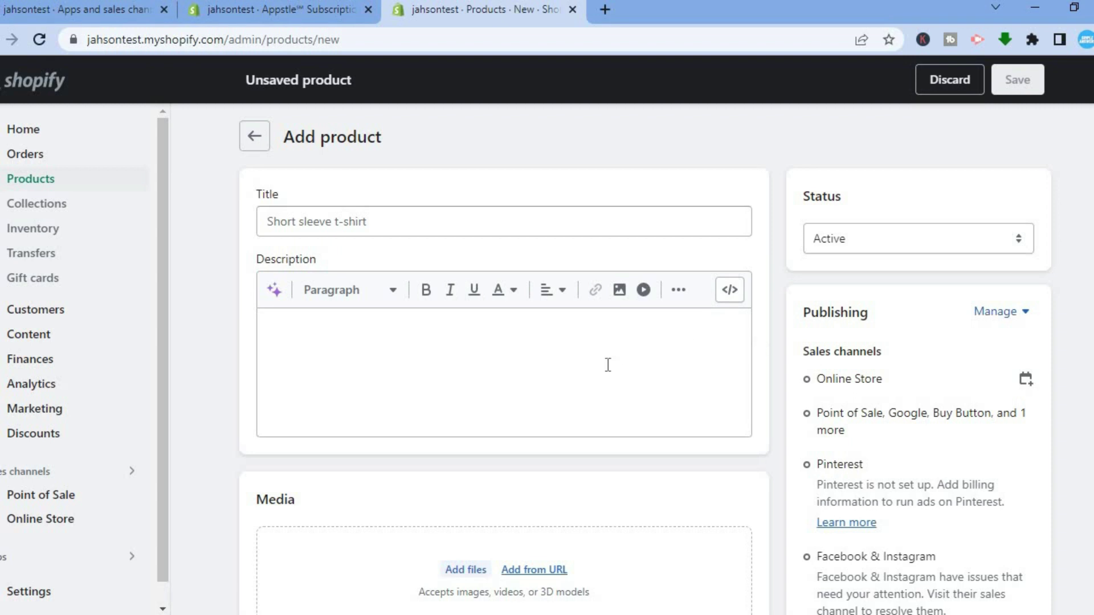
pyautogui.scroll(-10, 504, 358)
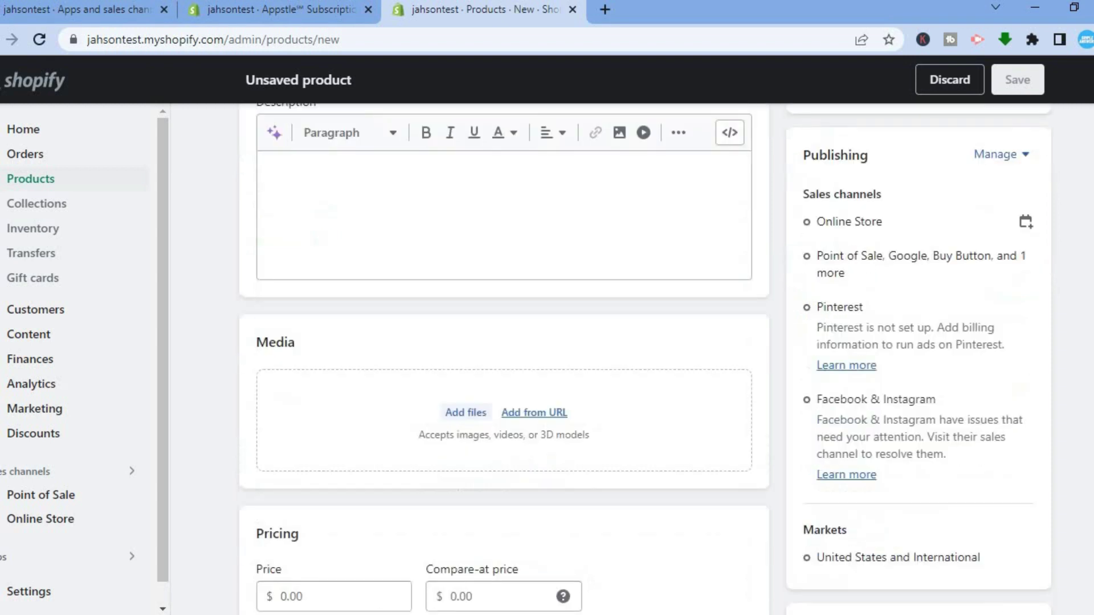
pyautogui.scroll(-2, 504, 359)
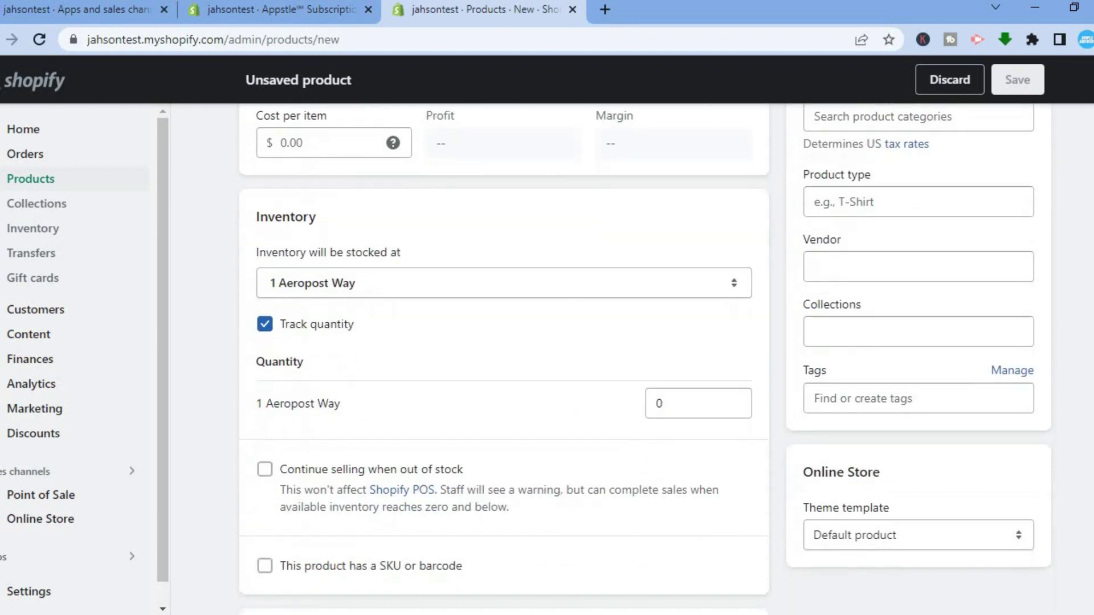
pyautogui.scroll(-3, 549, 148)
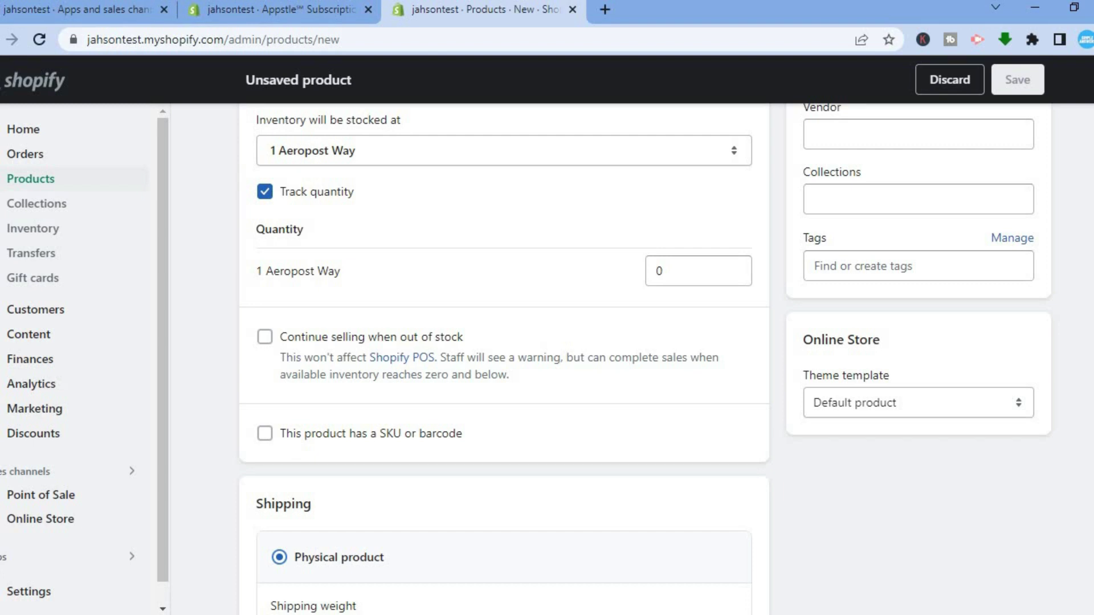
pyautogui.scroll(-4, 550, 353)
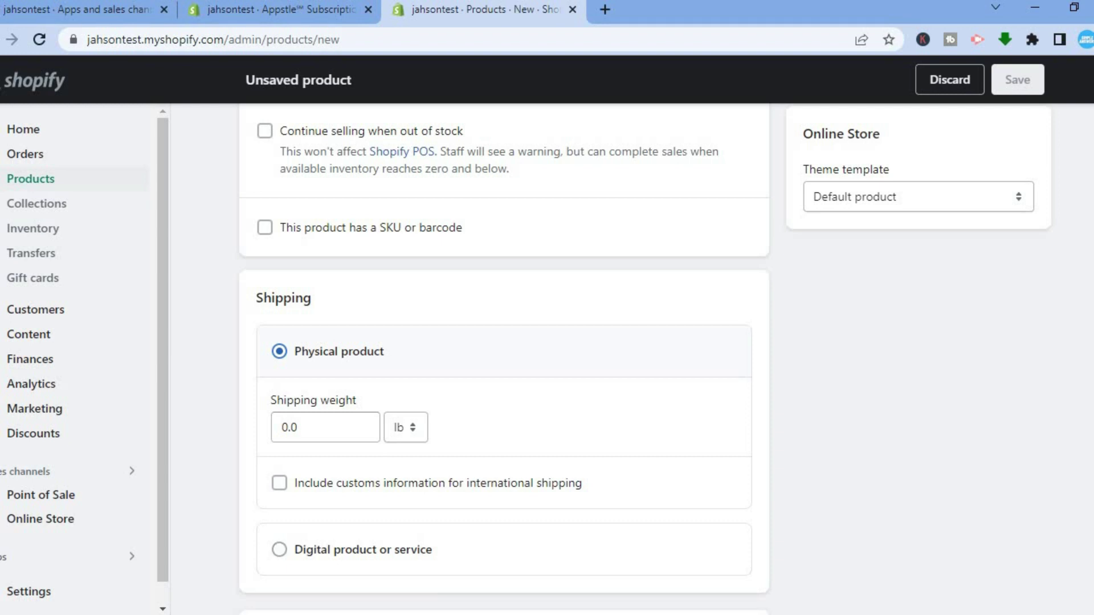
pyautogui.scroll(10, 796, 143)
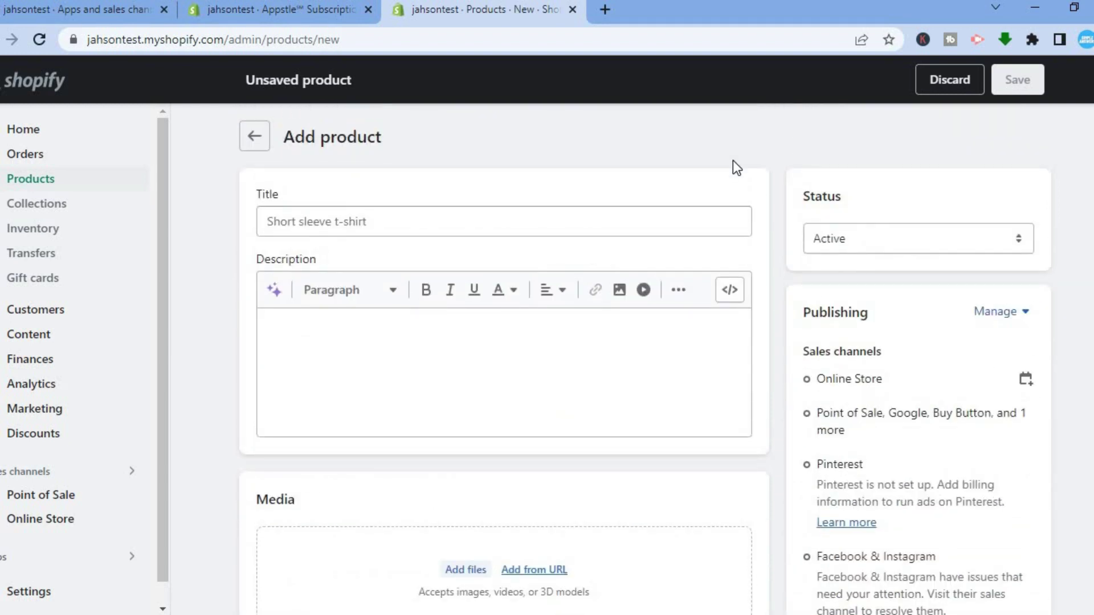
pyautogui.click(257, 142)
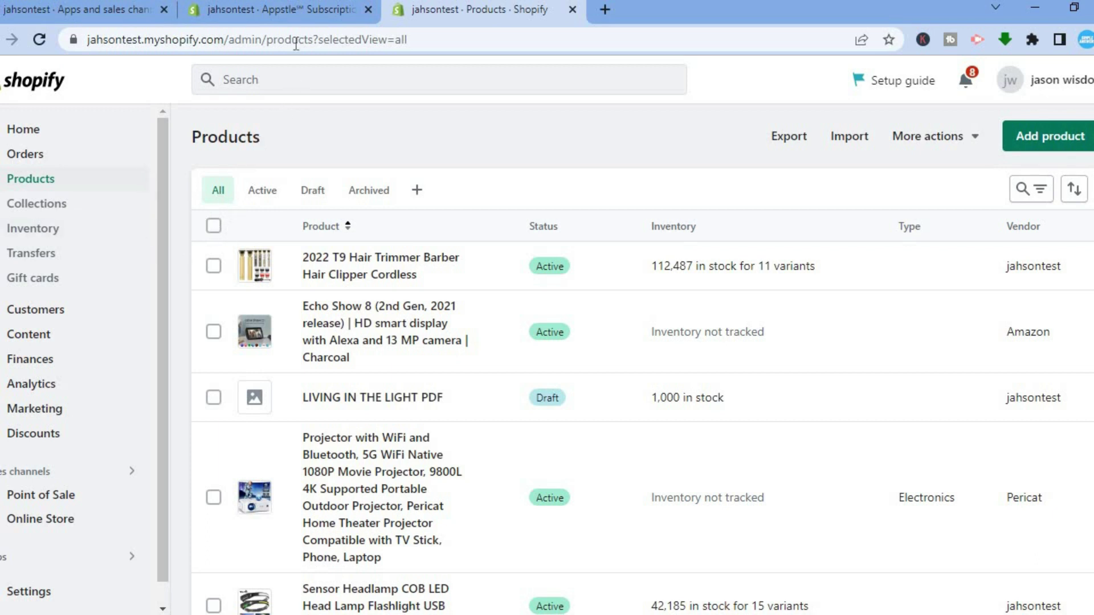
# Step: Name the new subscription plan 'test'
pyautogui.click(276, 5)
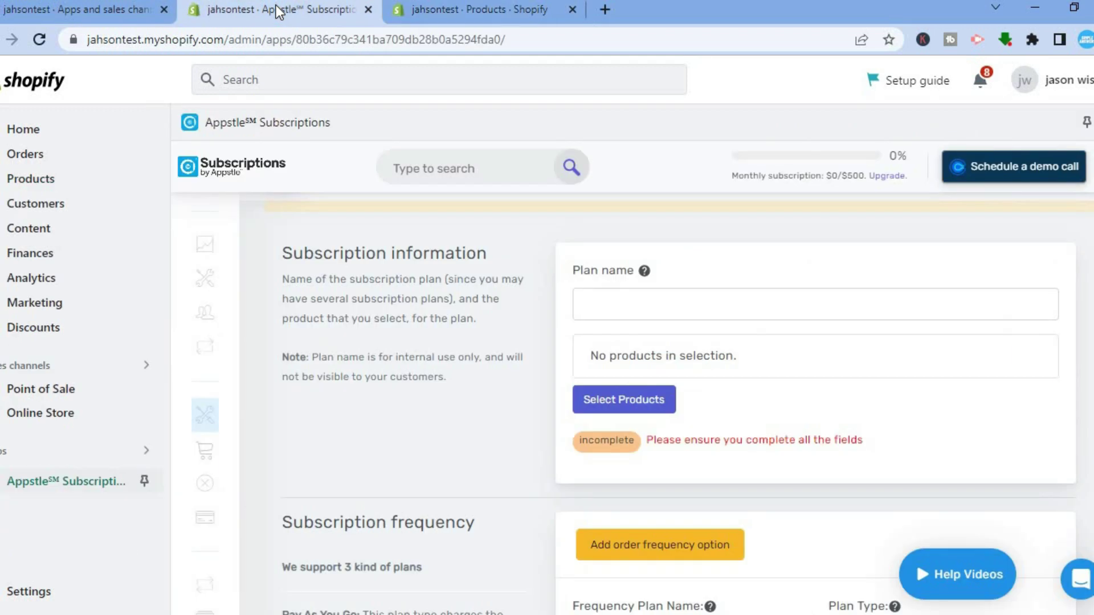
pyautogui.click(635, 311)
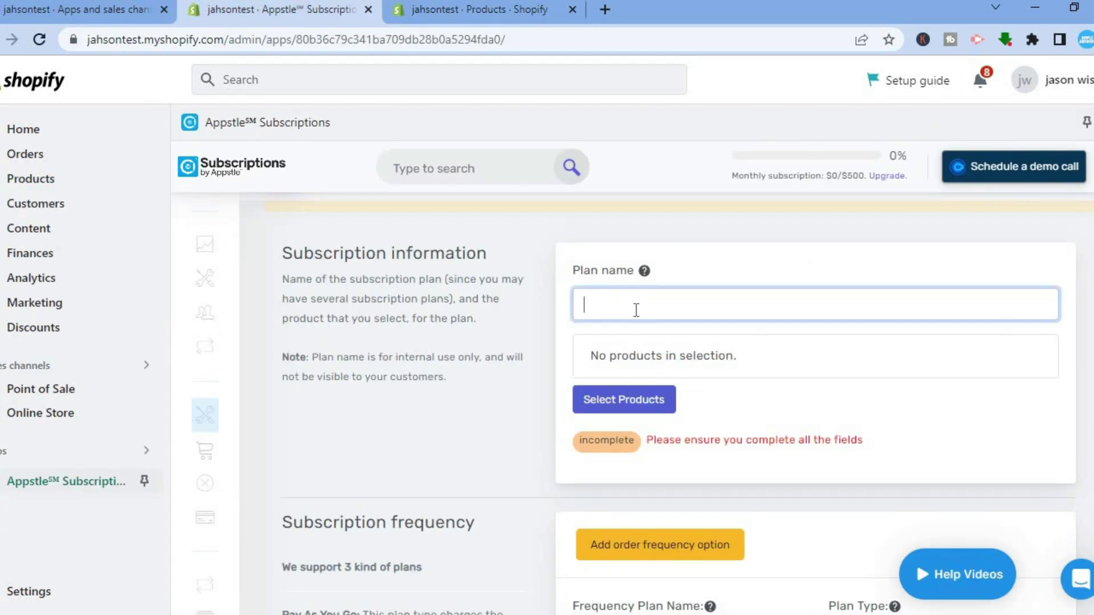
pyautogui.write('test')
# Step: Attach the WiFi and Bluetooth projector as the plan's only product
pyautogui.click(640, 405)
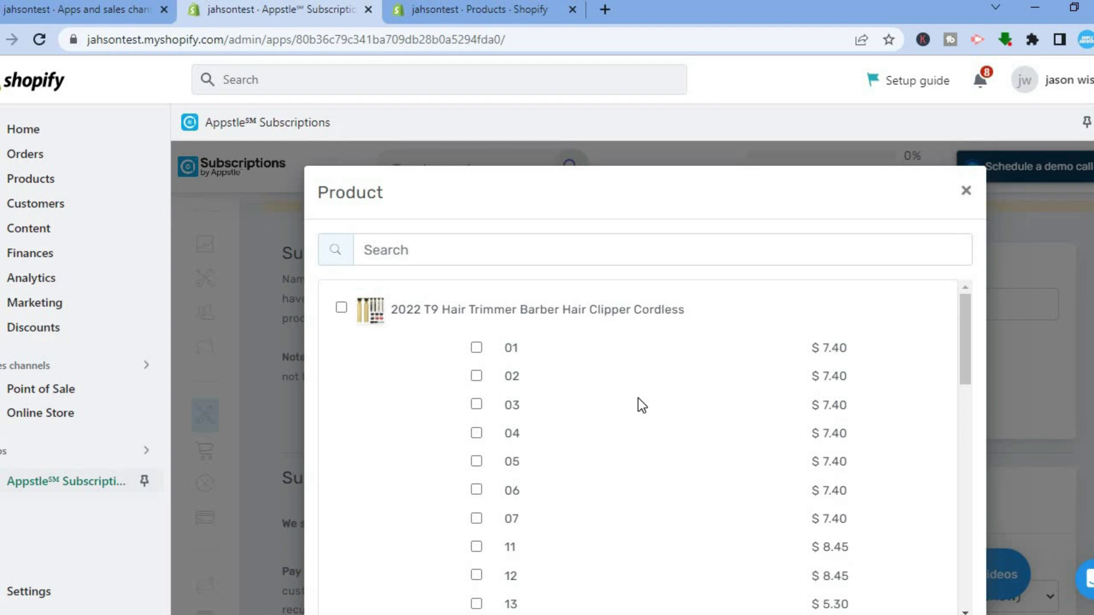
pyautogui.click(341, 308)
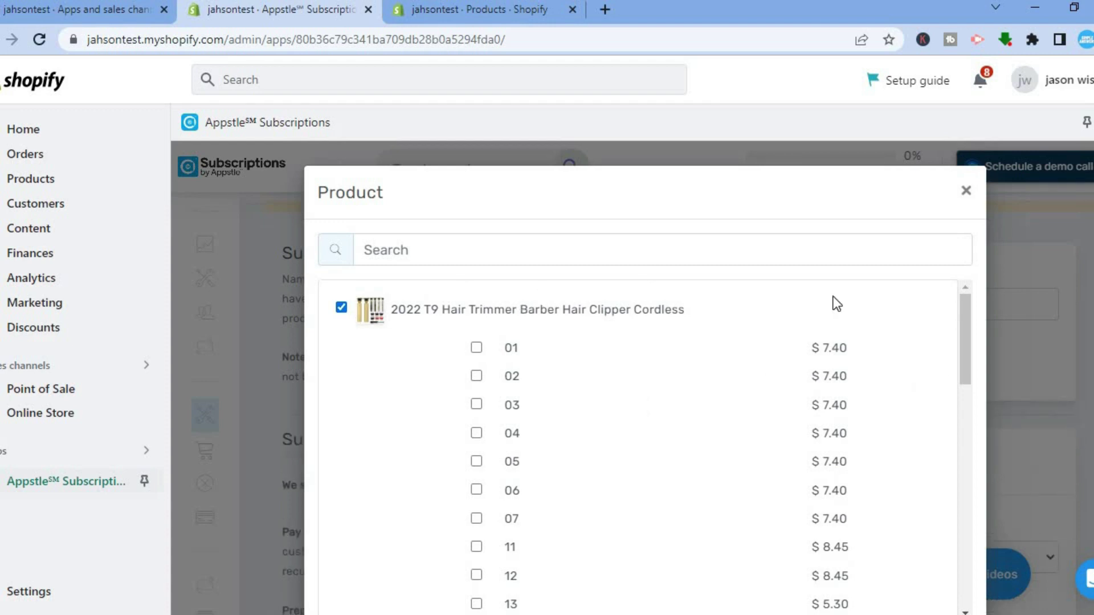
pyautogui.moveTo(970, 317); pyautogui.dragTo(969, 556)
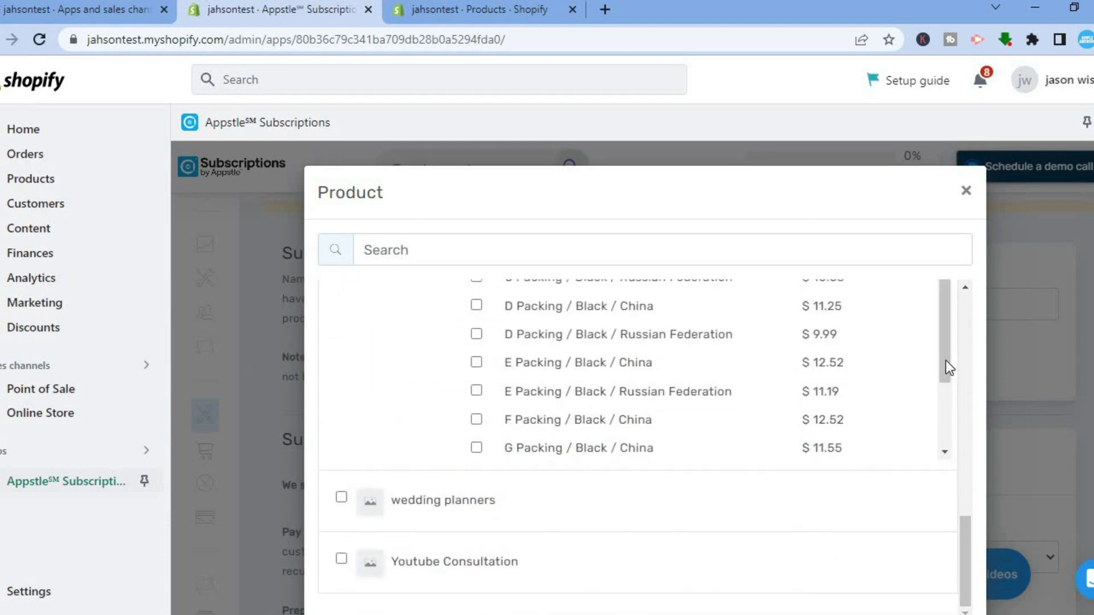
pyautogui.moveTo(945, 358); pyautogui.dragTo(941, 286)
pyautogui.moveTo(962, 550); pyautogui.dragTo(970, 457)
pyautogui.click(341, 307)
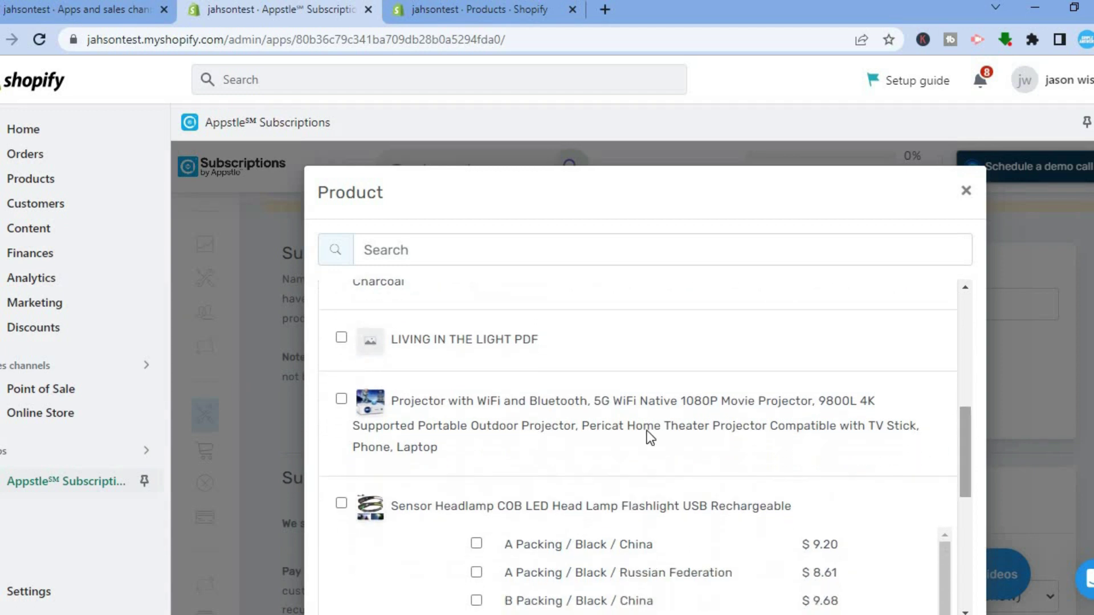
pyautogui.click(341, 398)
pyautogui.moveTo(968, 460); pyautogui.dragTo(969, 569)
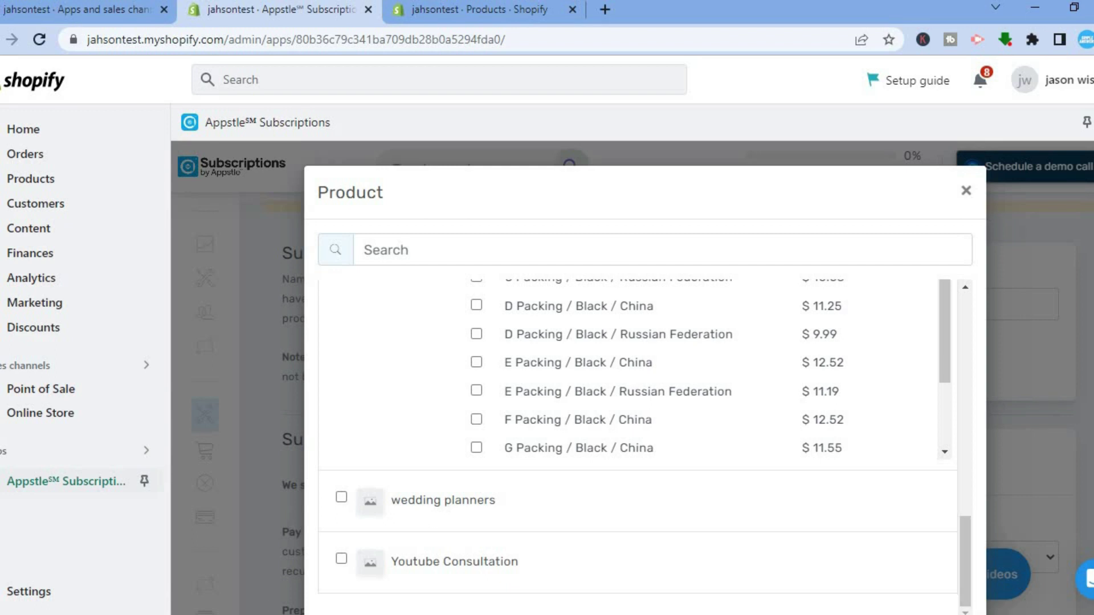
pyautogui.scroll(-2, 644, 376)
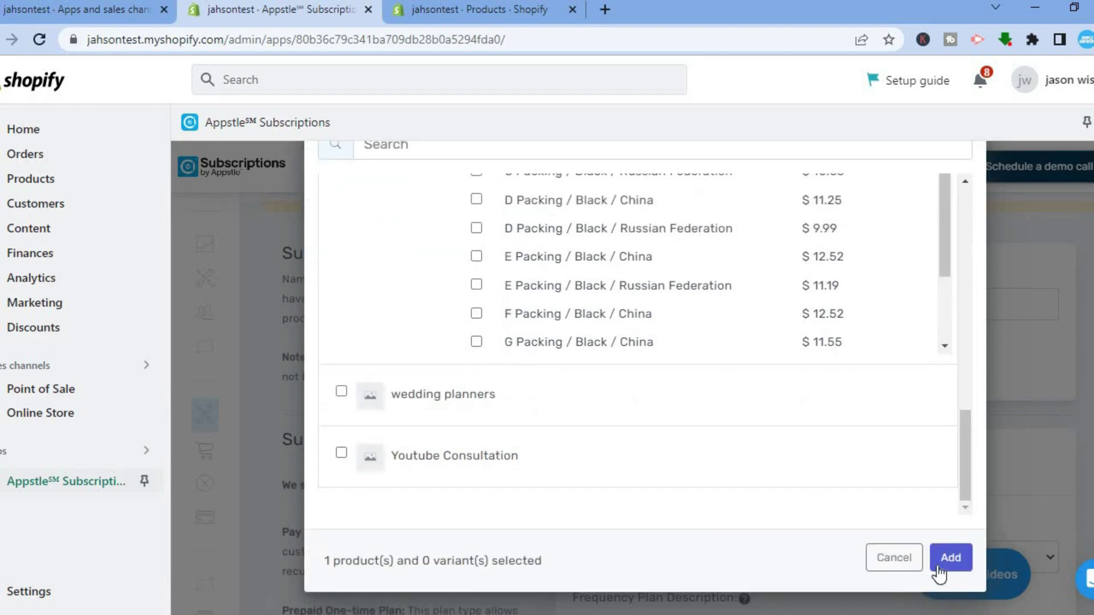
pyautogui.click(939, 561)
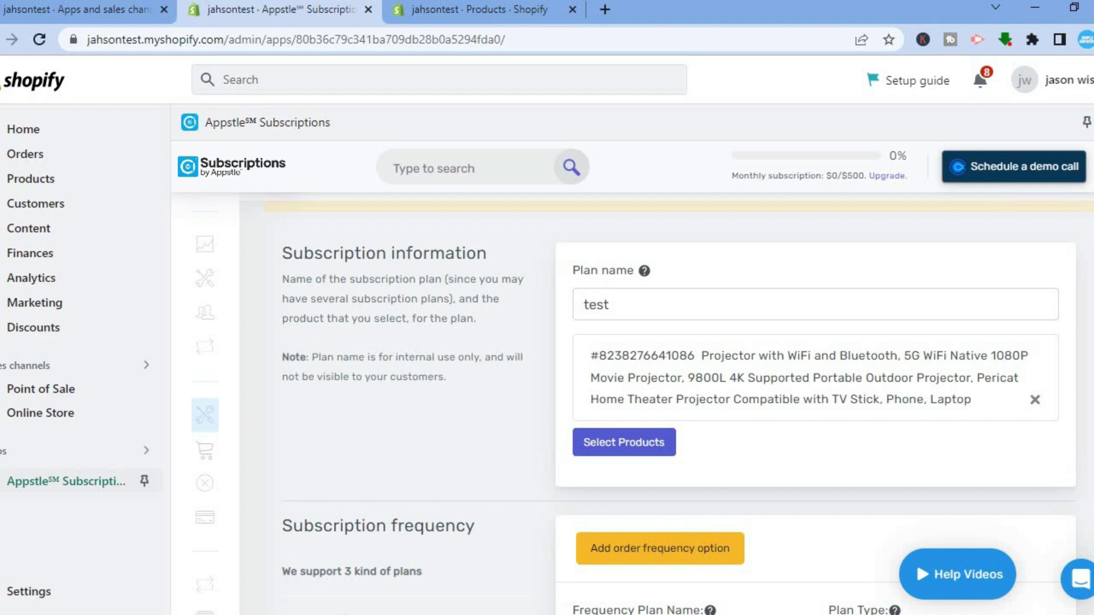
# Step: Add an order frequency option named 'test' to the plan
pyautogui.scroll(-2, 678, 422)
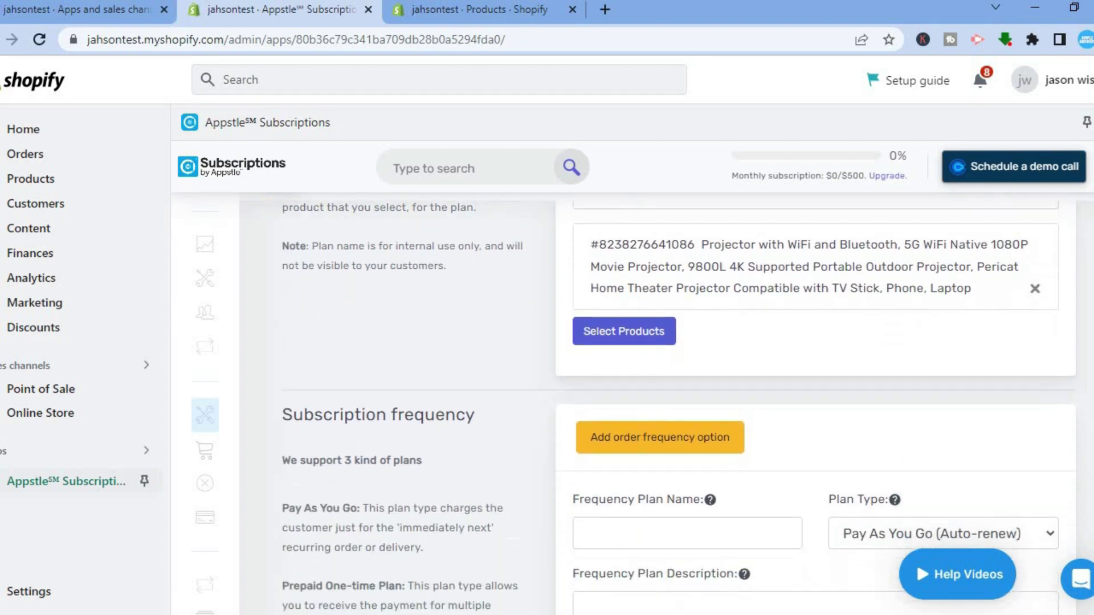
pyautogui.scroll(-2, 678, 407)
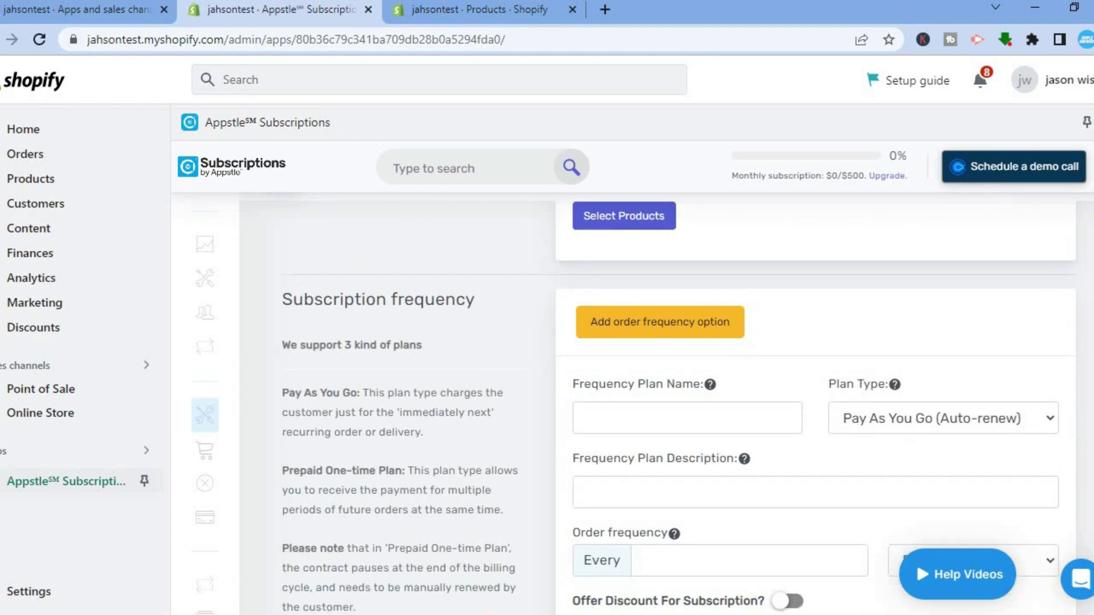
pyautogui.scroll(-1, 626, 342)
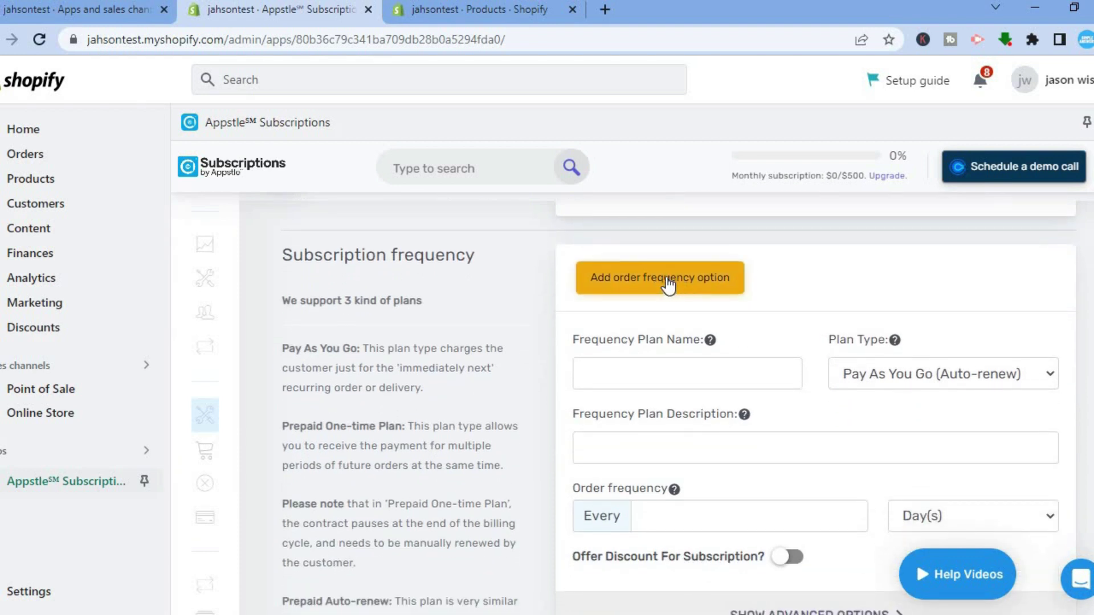
pyautogui.click(709, 288)
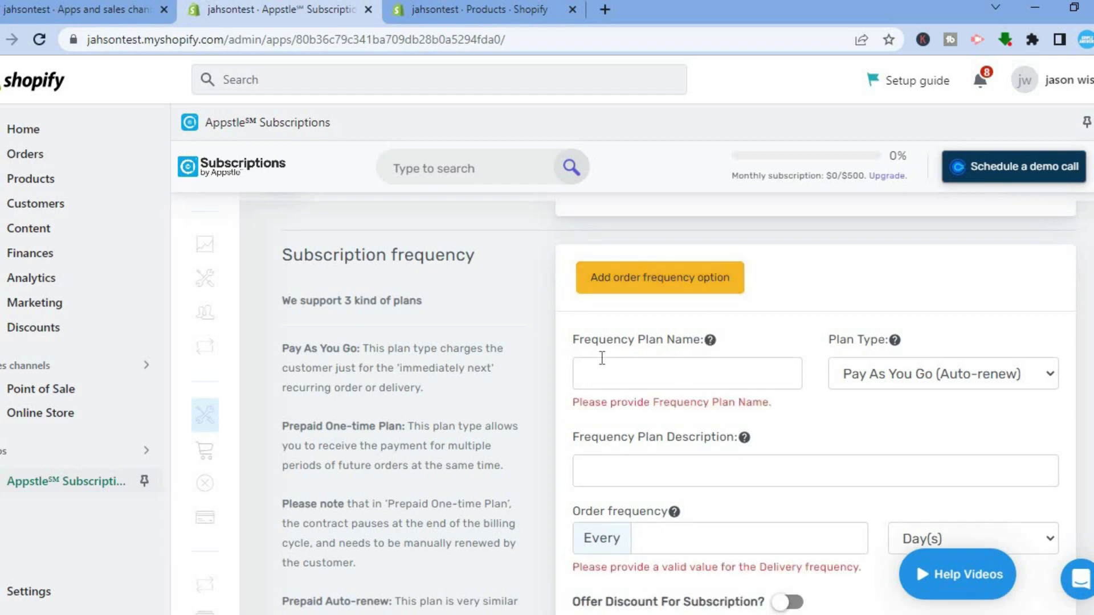
pyautogui.click(688, 373)
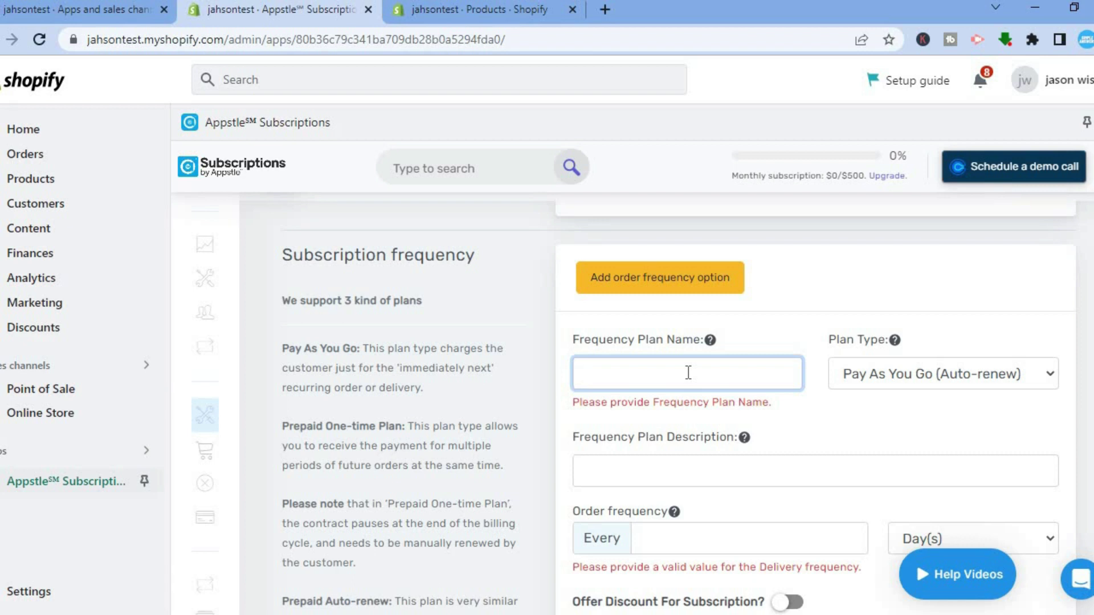
pyautogui.write('test')
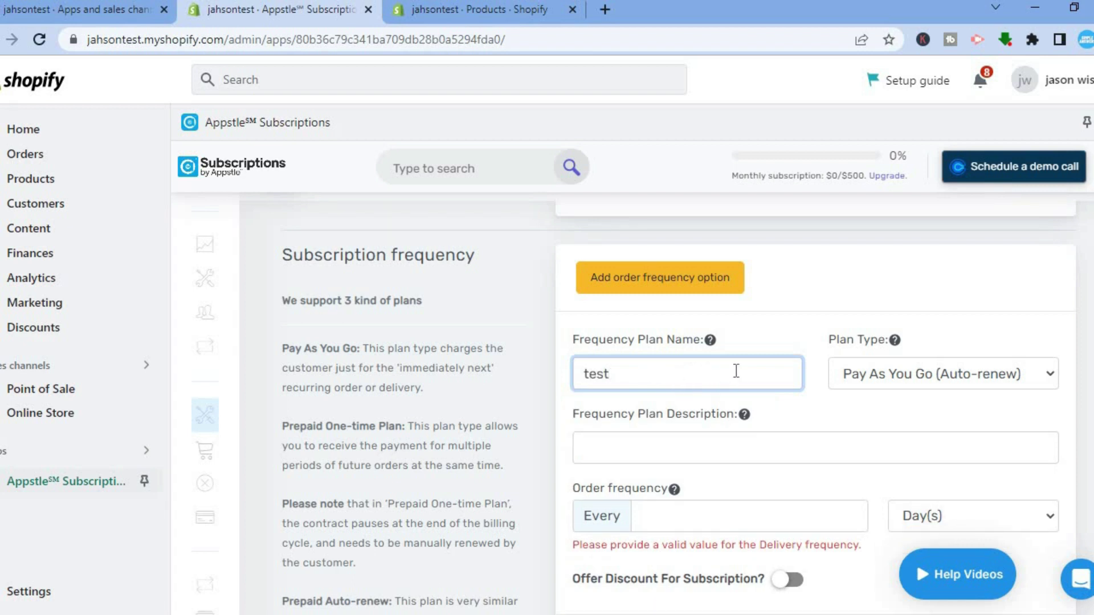
pyautogui.click(867, 375)
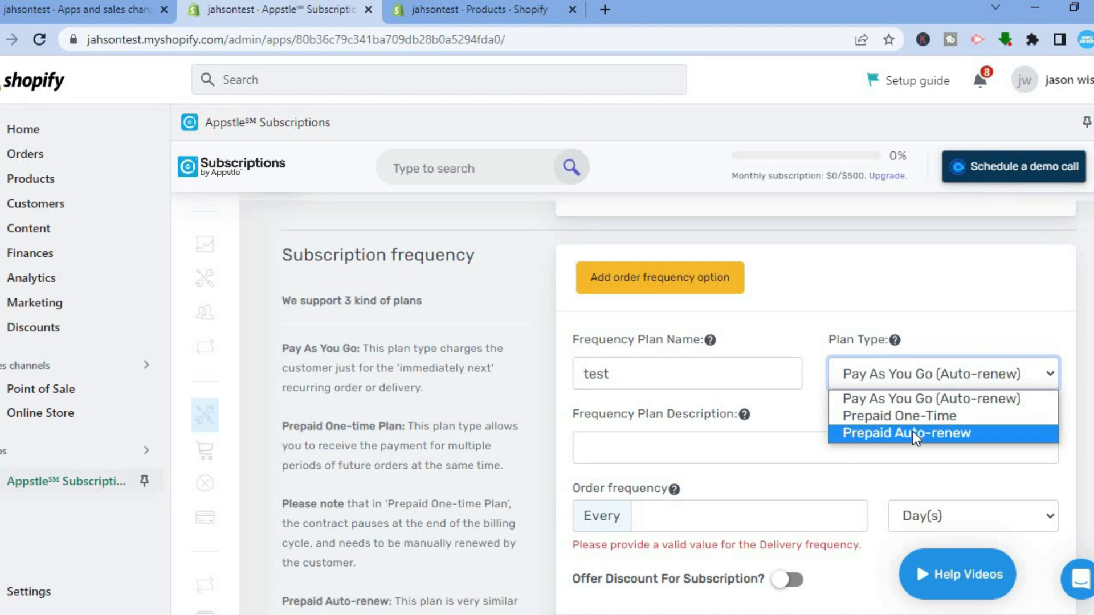
# Step: Keep Pay As You Go (Auto-renew) as the frequency option's plan type
pyautogui.click(927, 397)
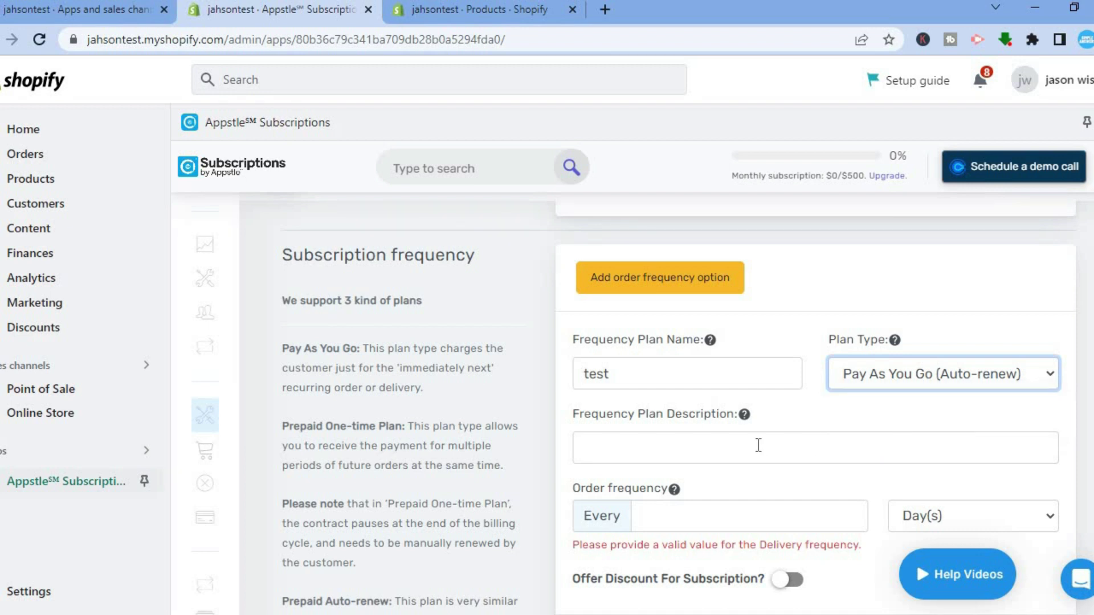
pyautogui.click(706, 457)
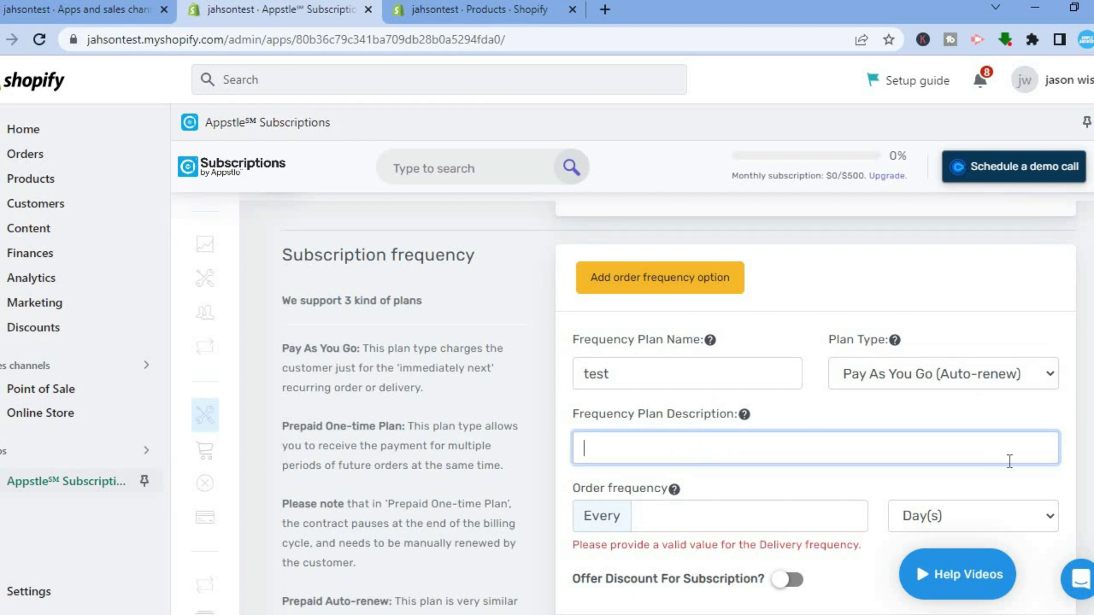
pyautogui.scroll(-2, 680, 407)
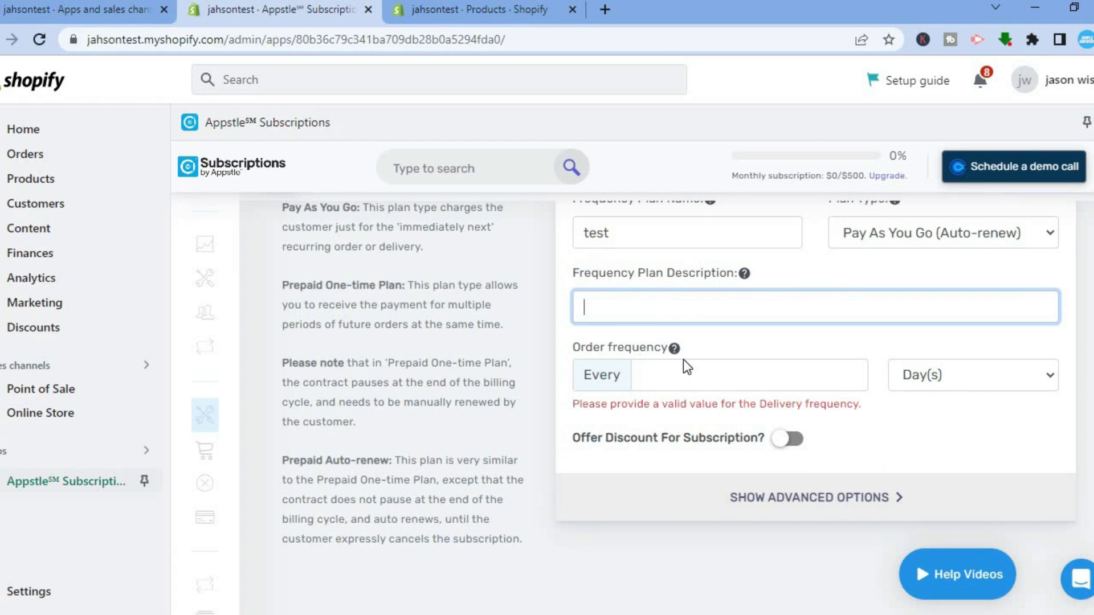
# Step: Set the order frequency to every 2 Week(s)
pyautogui.click(735, 381)
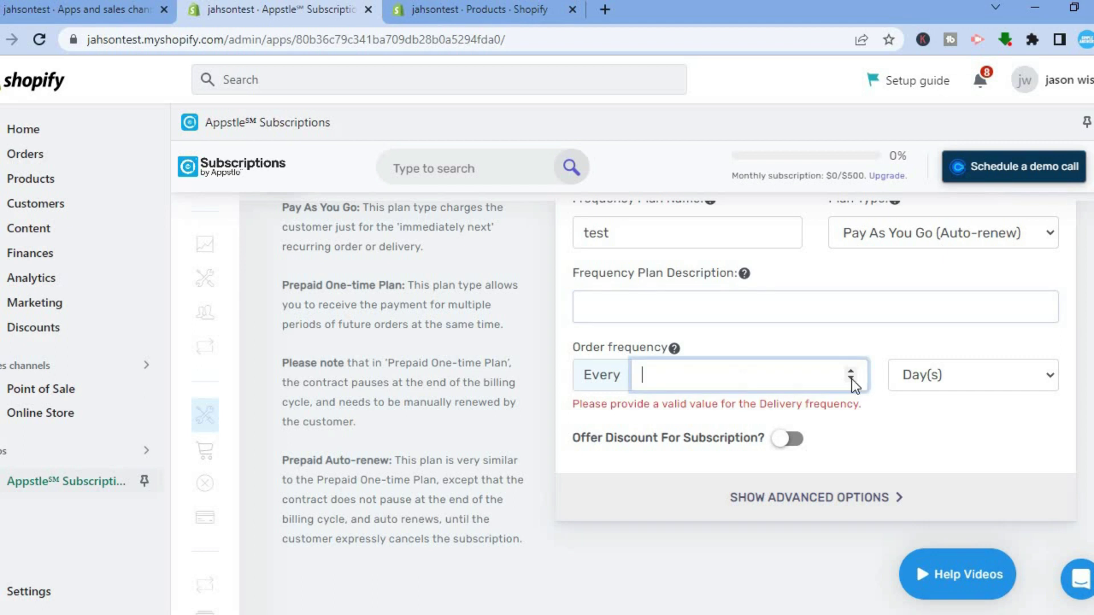
pyautogui.click(852, 378)
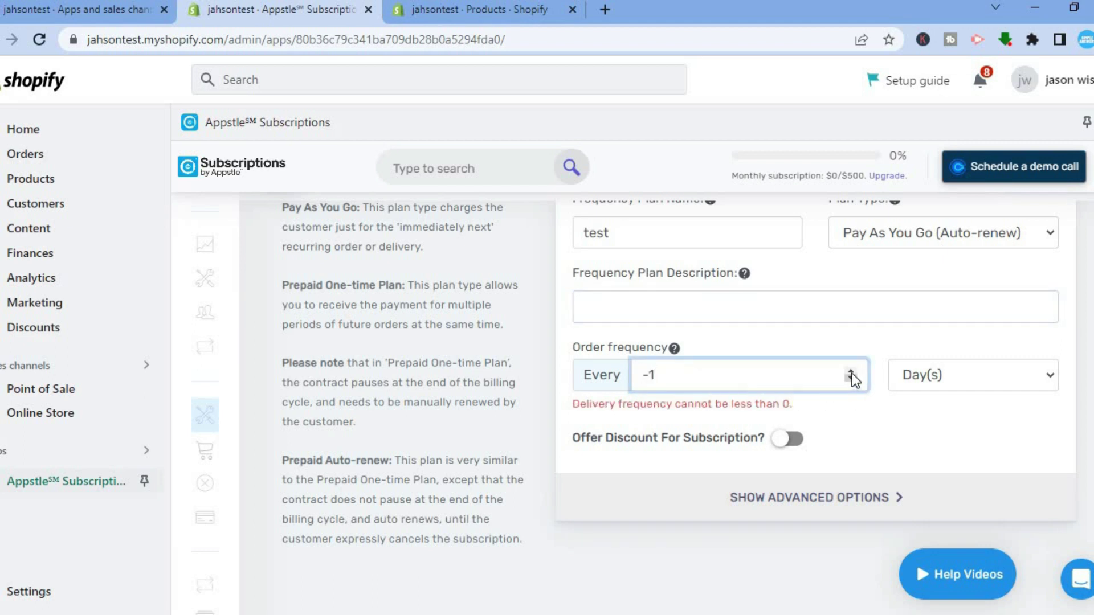
pyautogui.click(852, 372)
pyautogui.click(851, 372)
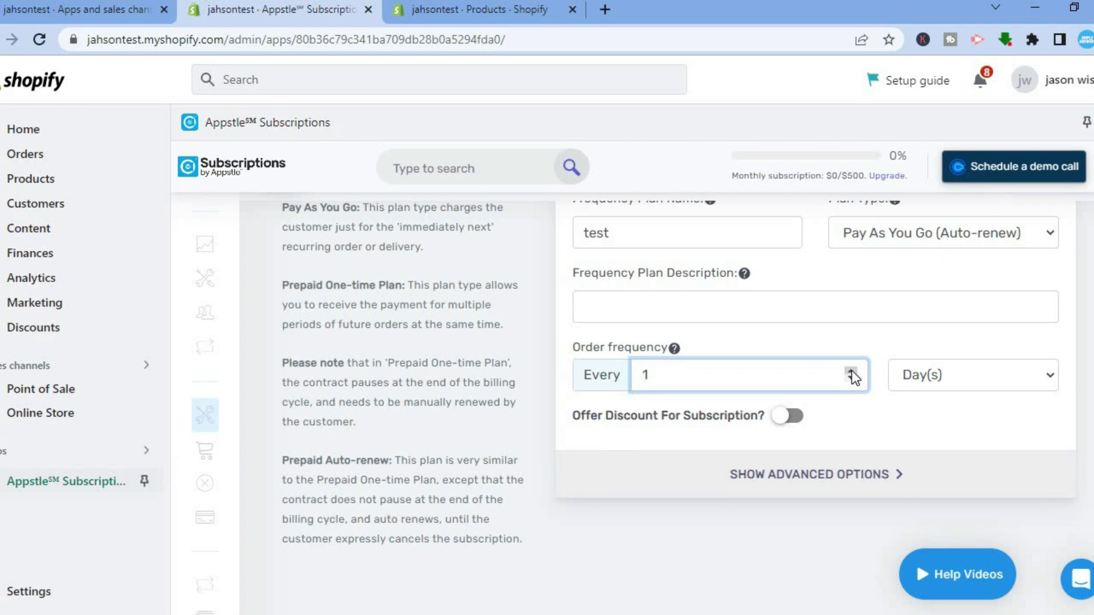
pyautogui.click(851, 373)
pyautogui.click(986, 385)
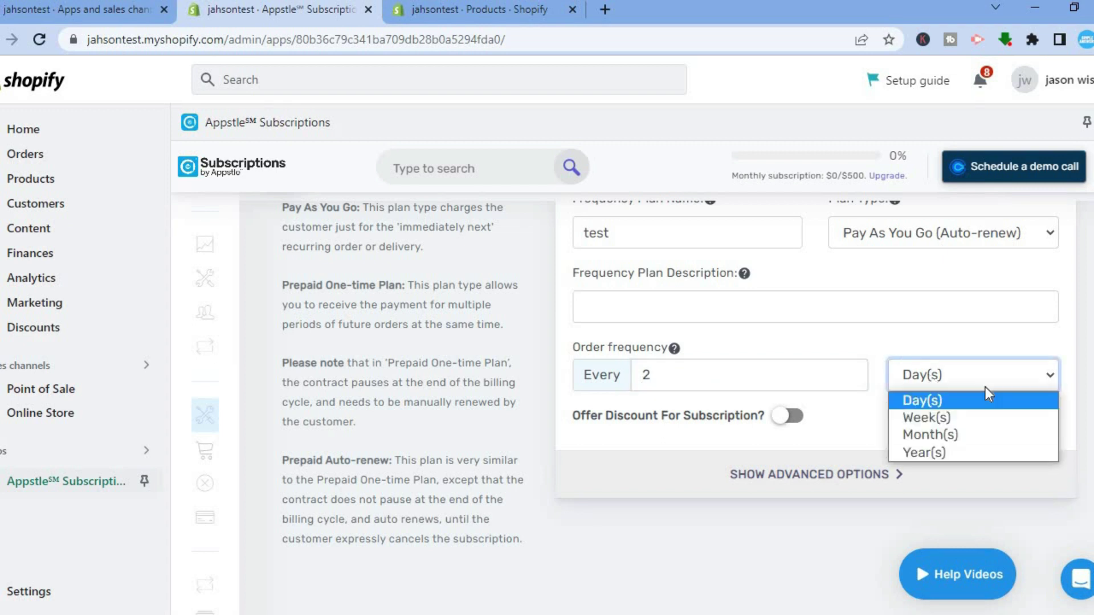
pyautogui.click(968, 421)
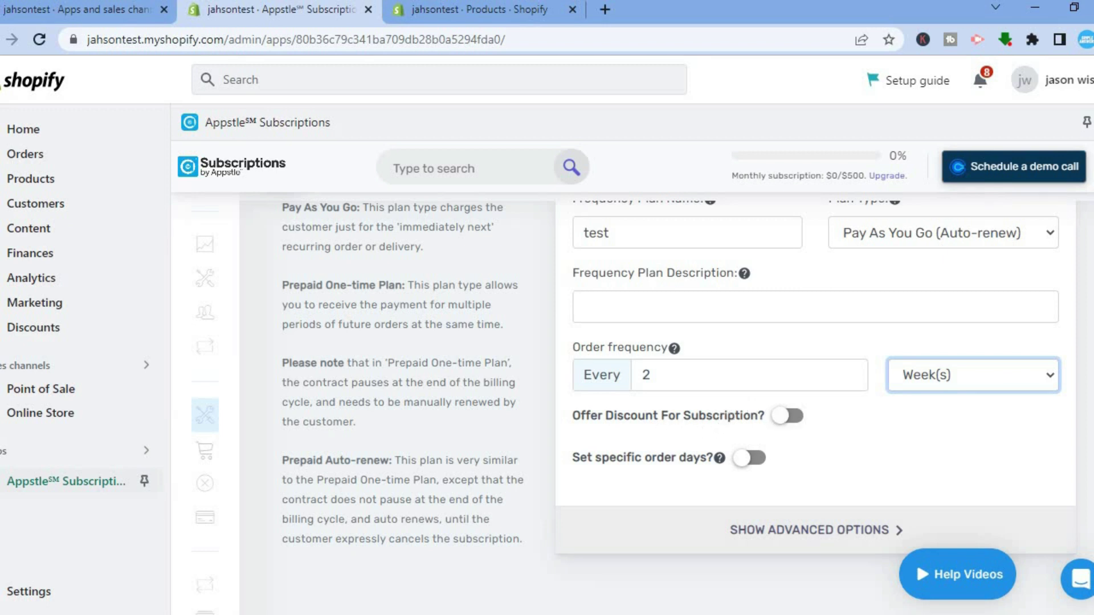
# Step: Turn on the subscription discount and set it to 5 Percent off(%)
pyautogui.click(782, 417)
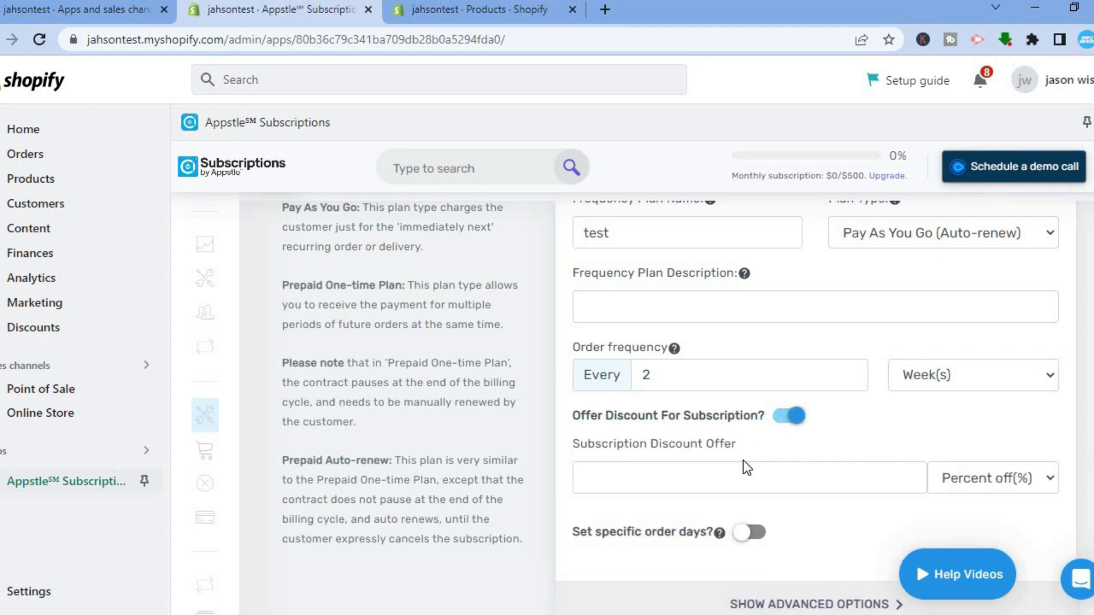
pyautogui.click(736, 477)
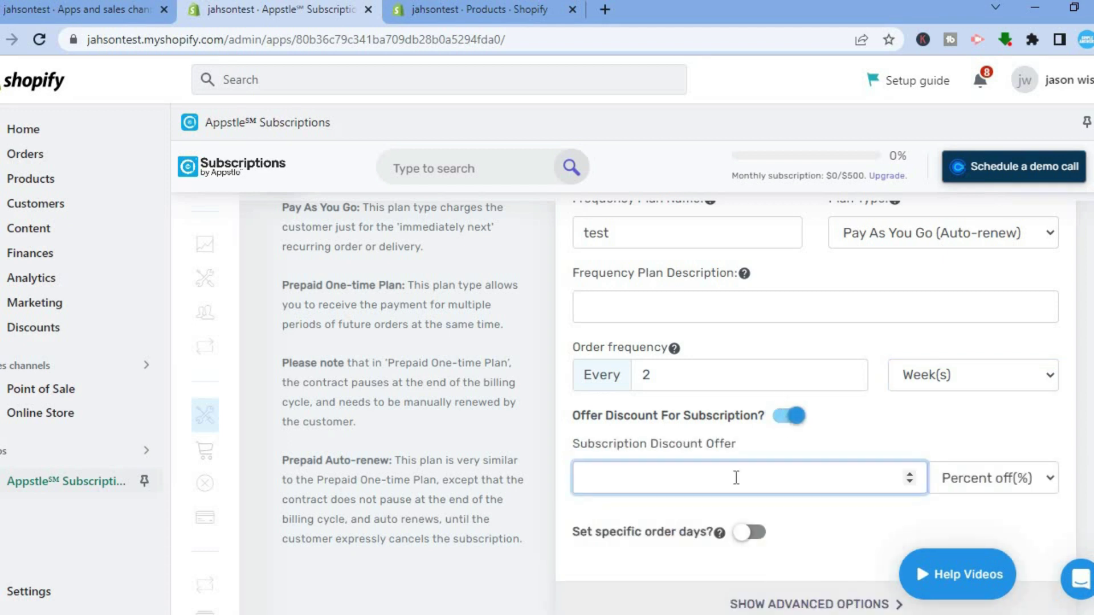
pyautogui.write('5')
pyautogui.scroll(-1, 679, 408)
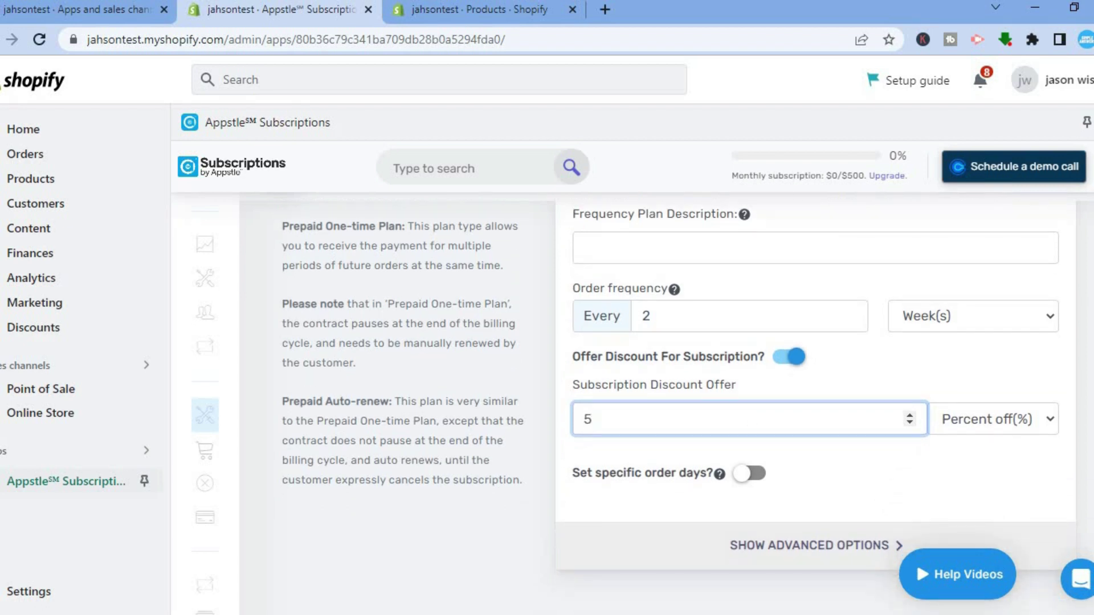
pyautogui.click(1046, 429)
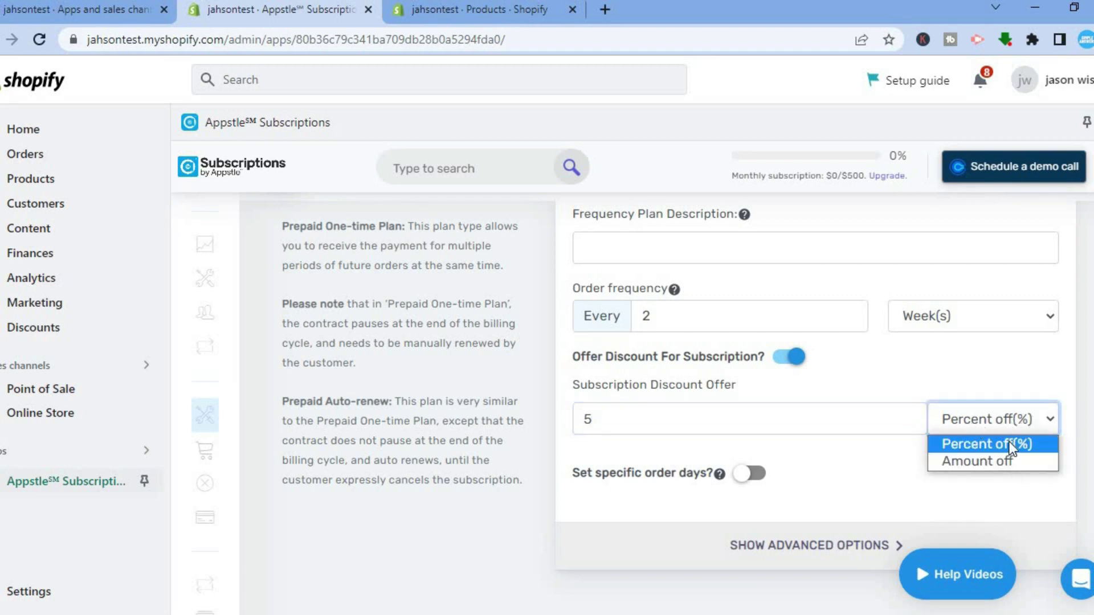
pyautogui.click(867, 459)
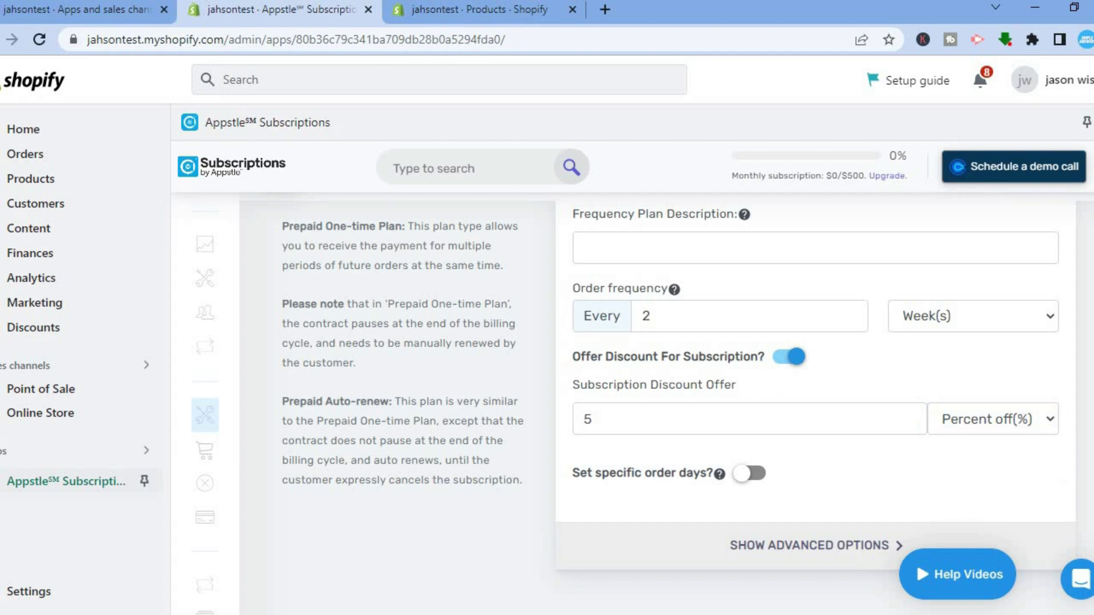
# Step: Expand the advanced plan options, collapse them again, and return to the top of the form
pyautogui.scroll(-1, 679, 390)
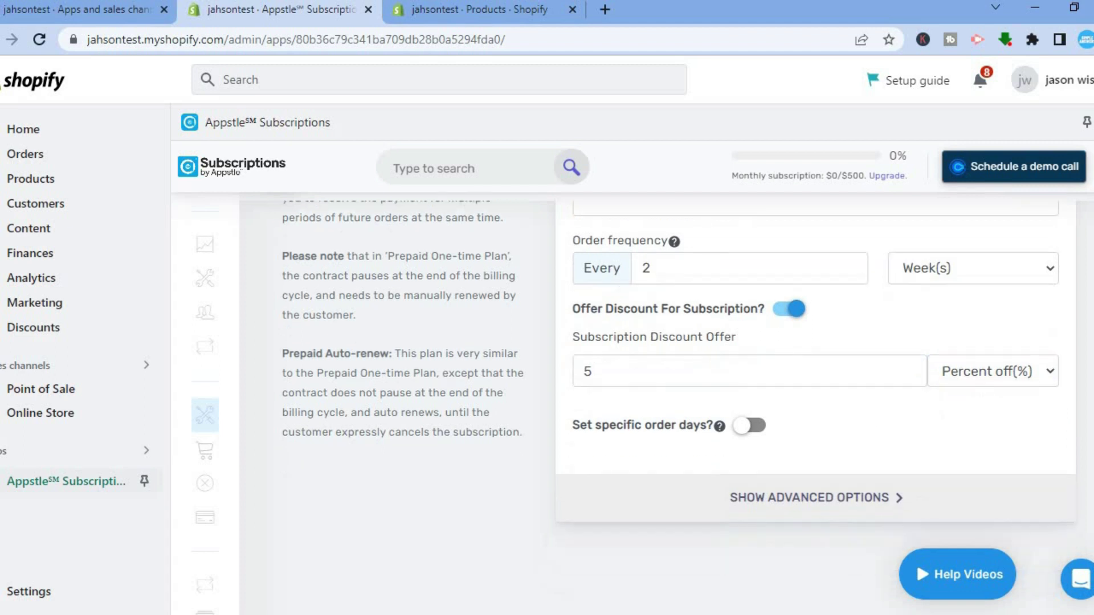
pyautogui.click(879, 505)
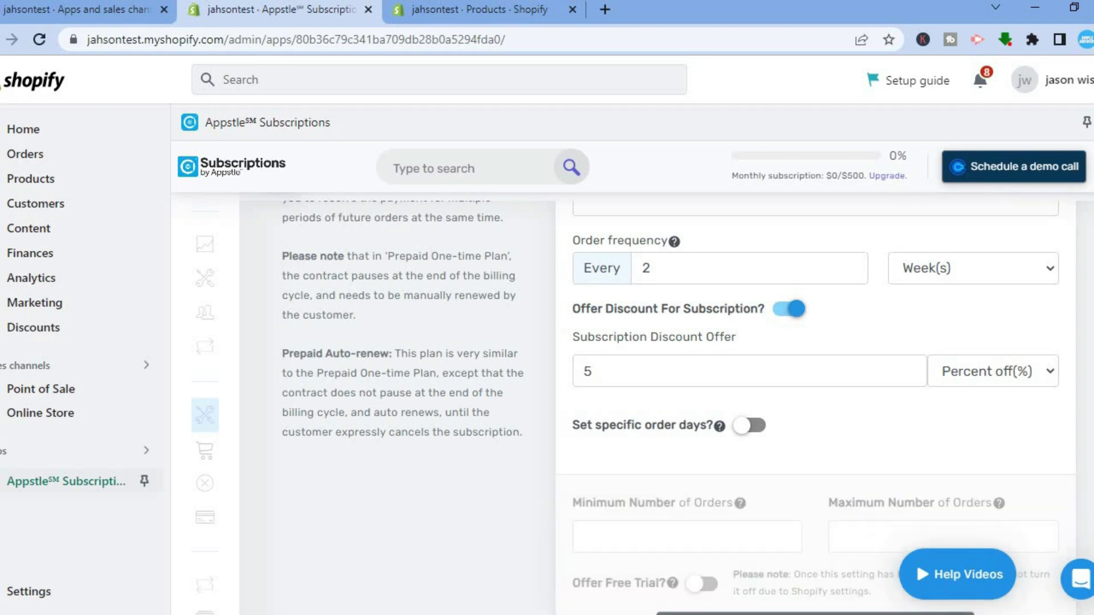
pyautogui.scroll(-4, 678, 408)
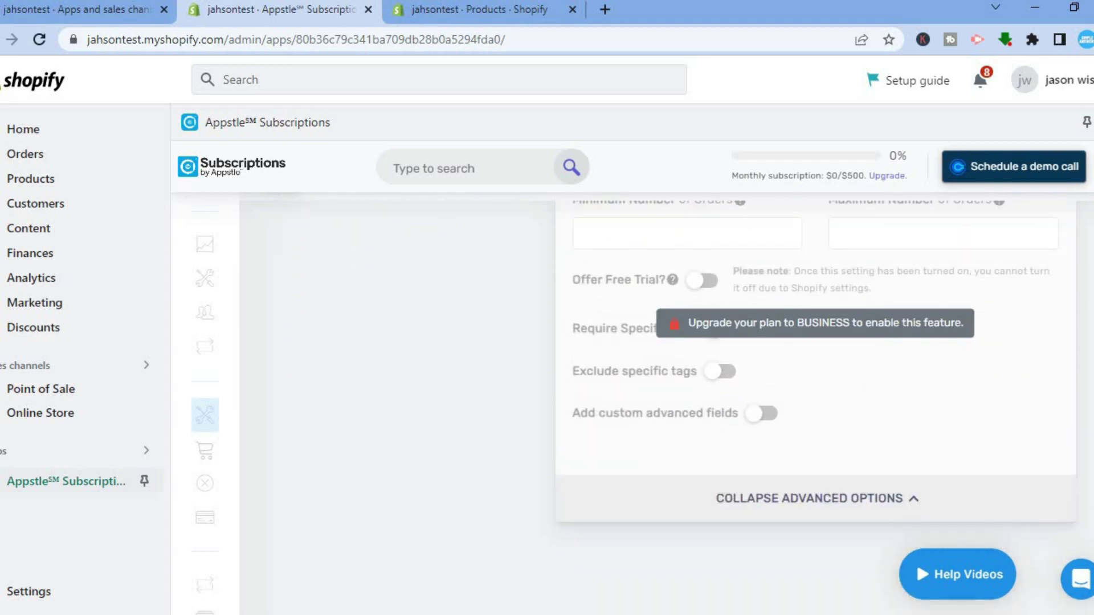
pyautogui.click(909, 506)
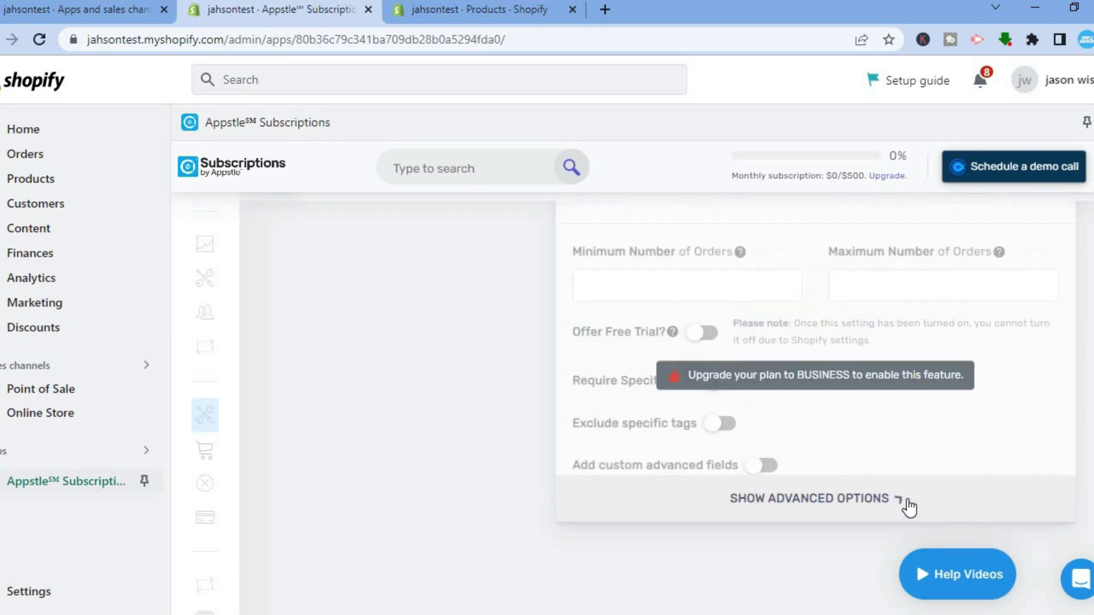
pyautogui.scroll(7, 677, 409)
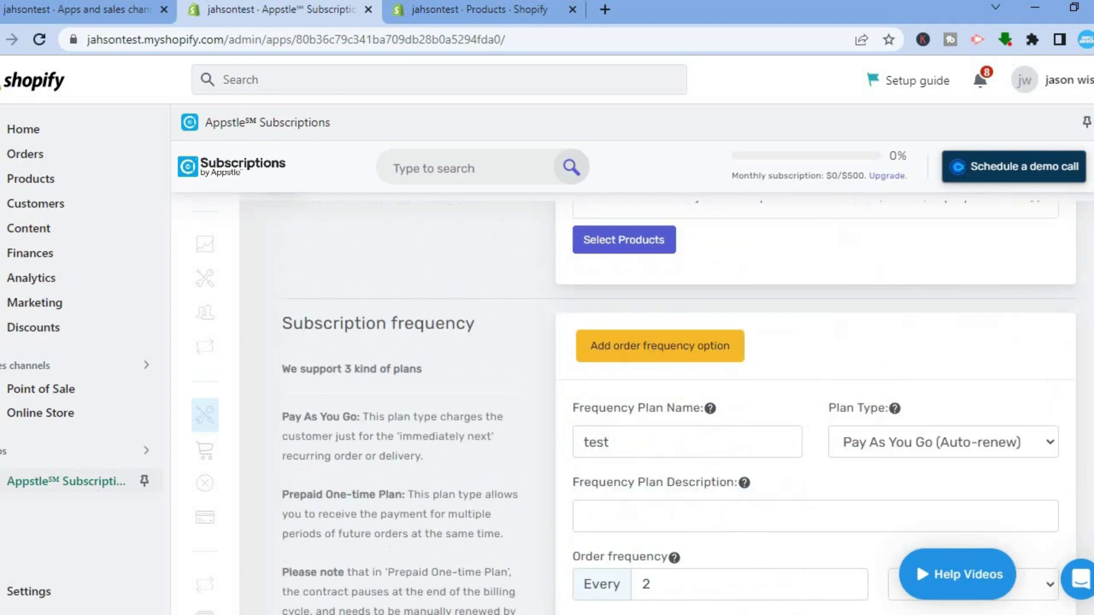
pyautogui.scroll(7, 678, 409)
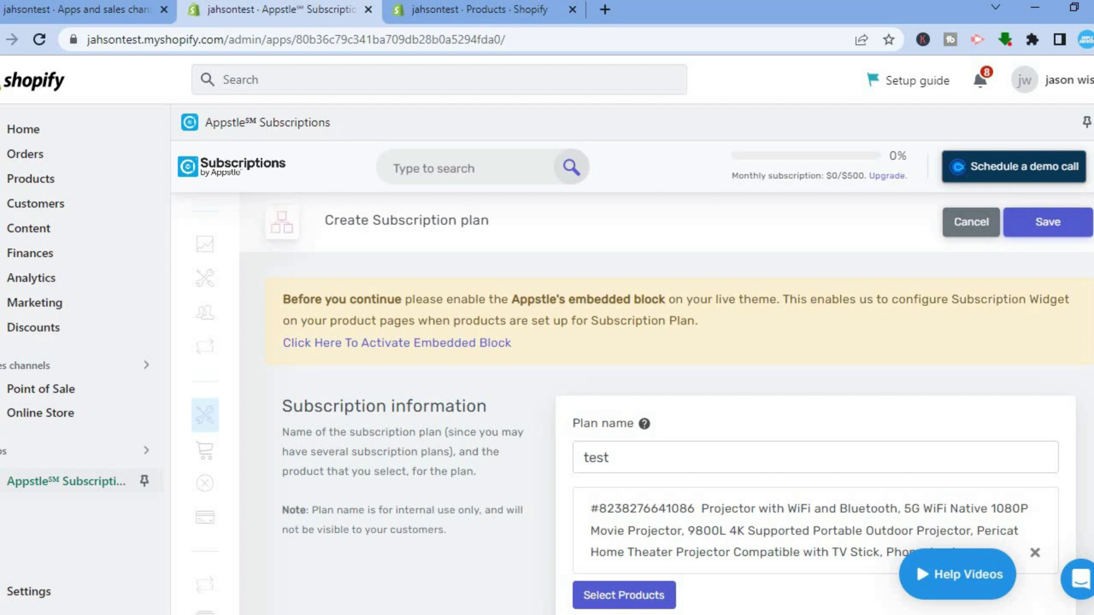
# Step: Save the test plan, then enable and save the Appstle Subscriptions app embed in the Dawn theme editor
pyautogui.click(1037, 212)
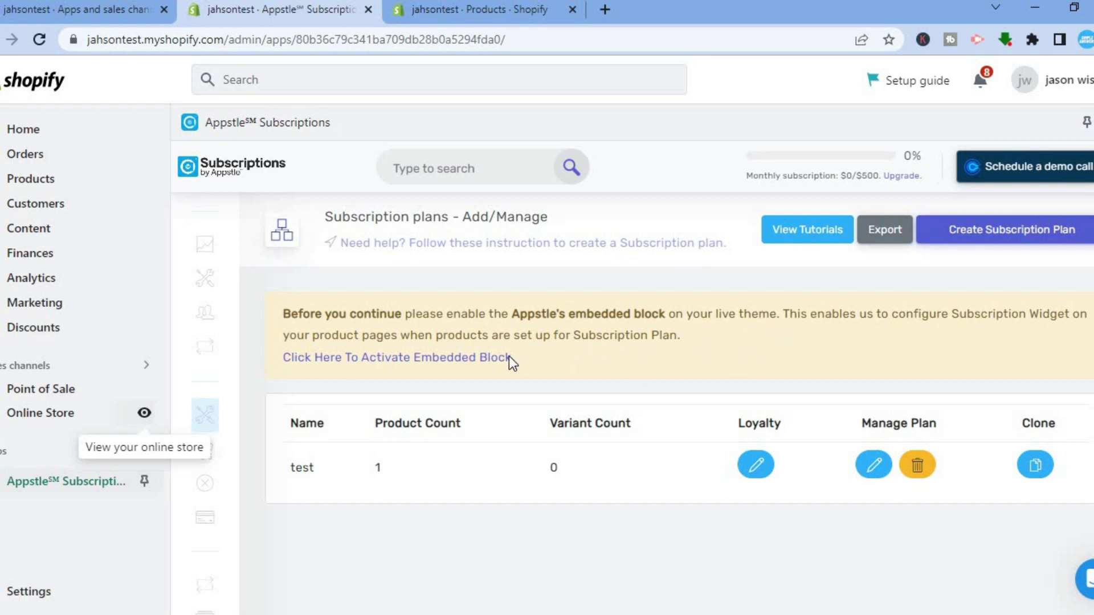
pyautogui.click(392, 358)
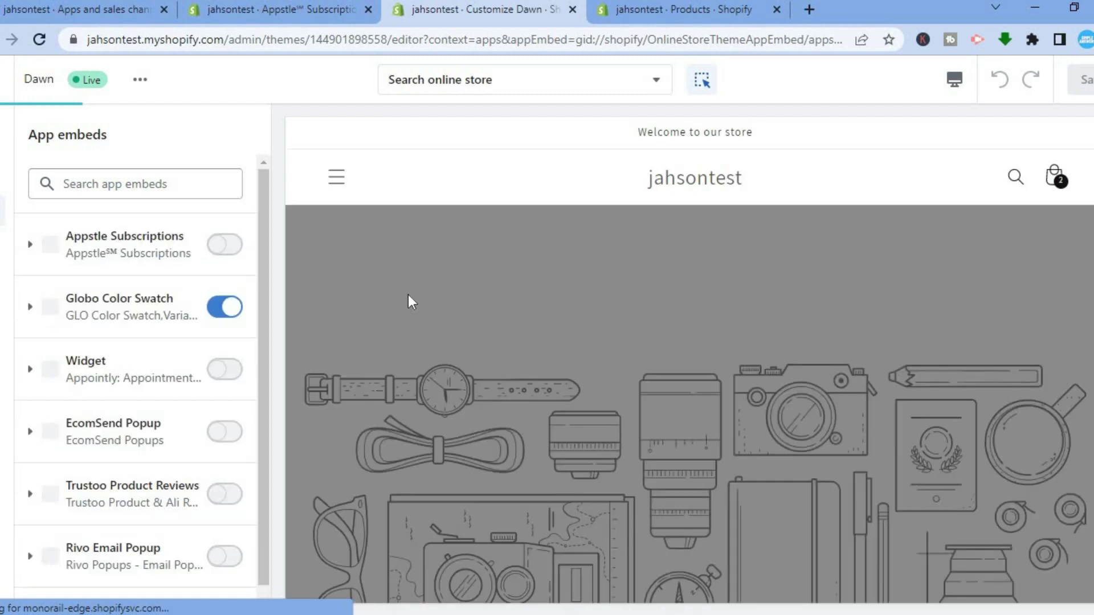
pyautogui.click(216, 255)
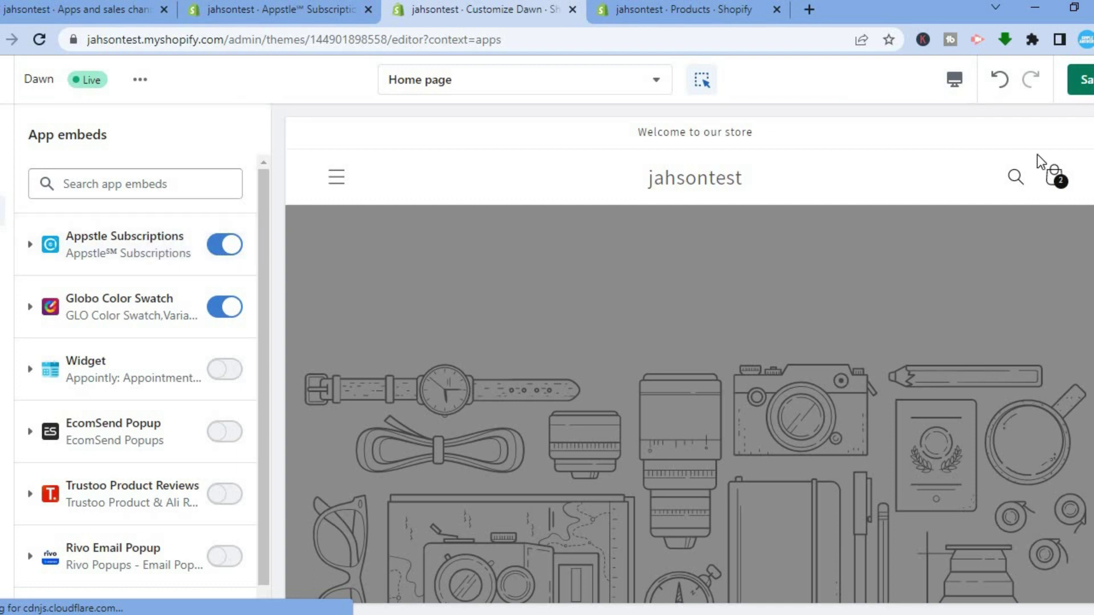
pyautogui.click(1081, 92)
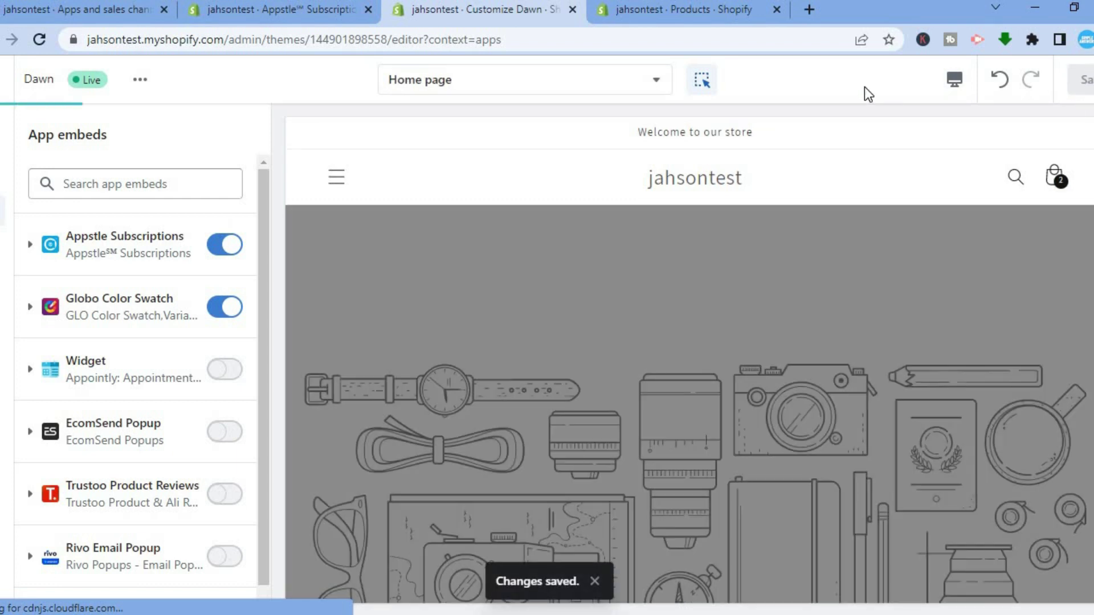
pyautogui.click(572, 9)
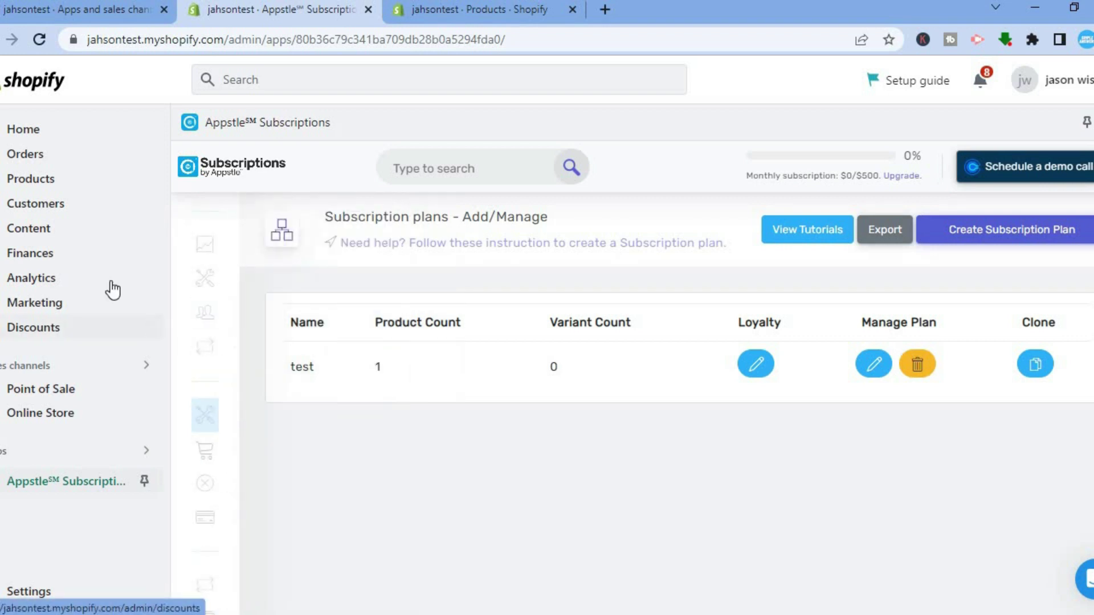
# Step: Preview the projector on the online store and choose Subscribe and save, showing $109.05 with Save 5%
pyautogui.click(59, 190)
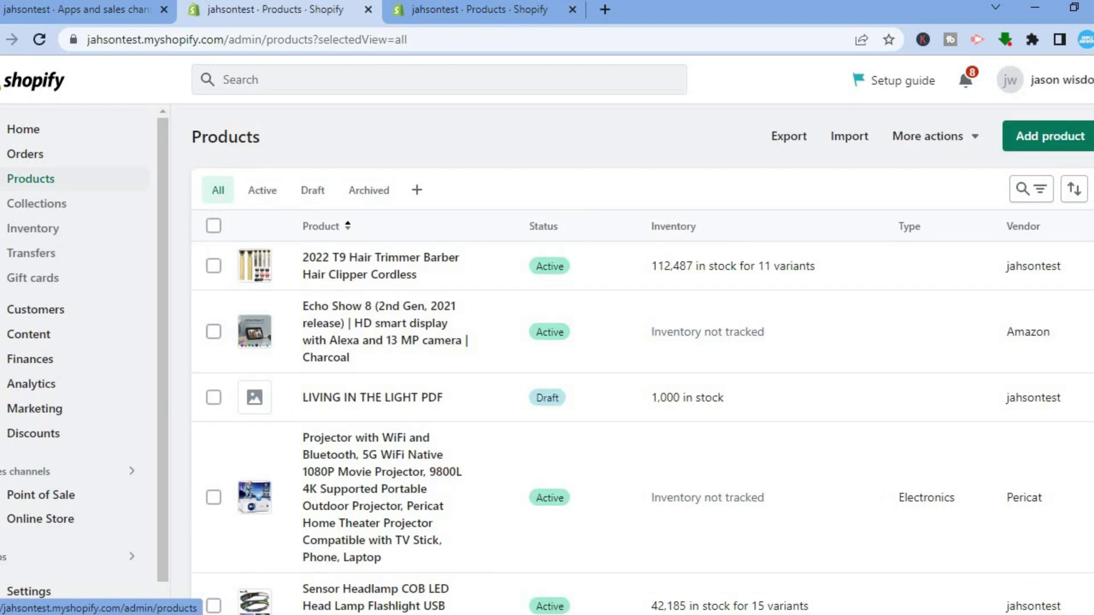
pyautogui.scroll(-1, 966, 429)
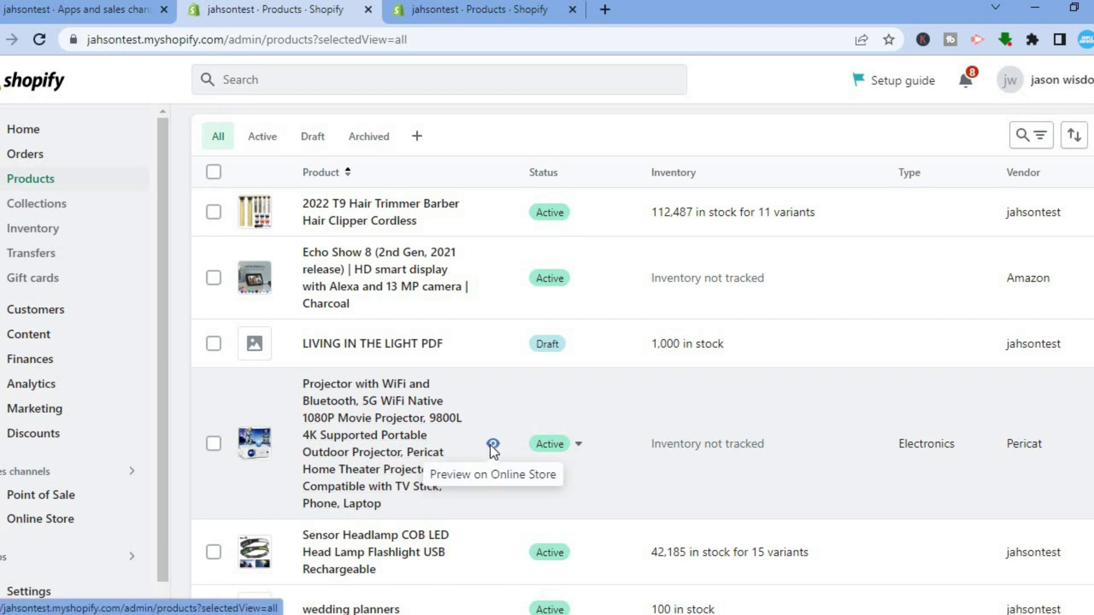
pyautogui.click(492, 445)
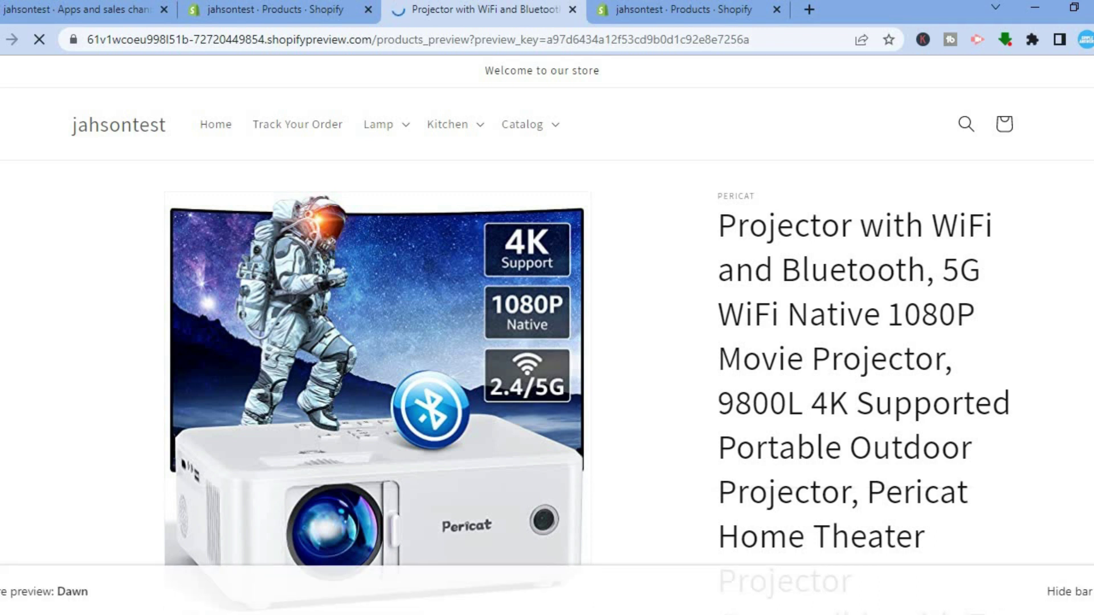
pyautogui.scroll(-8, 547, 336)
pyautogui.scroll(-4, 864, 325)
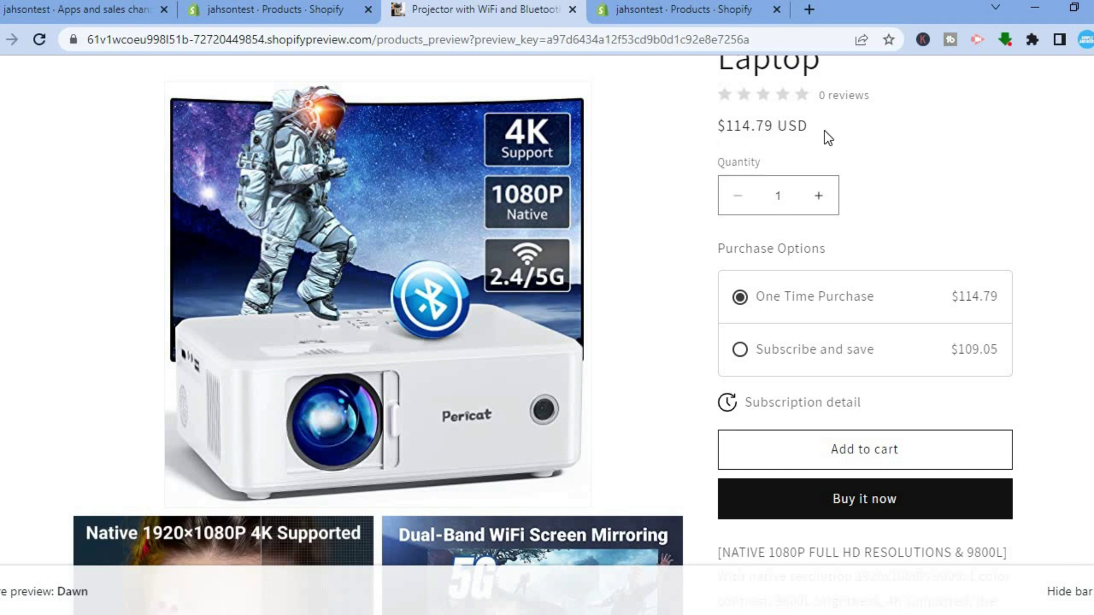
pyautogui.click(740, 349)
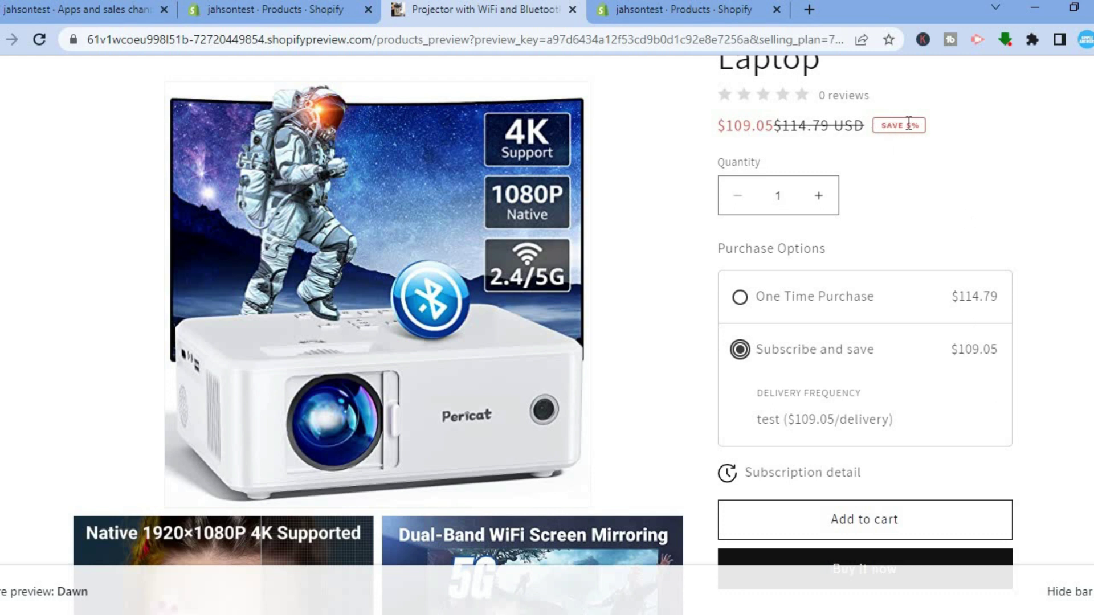
pyautogui.moveTo(933, 136); pyautogui.dragTo(725, 124)
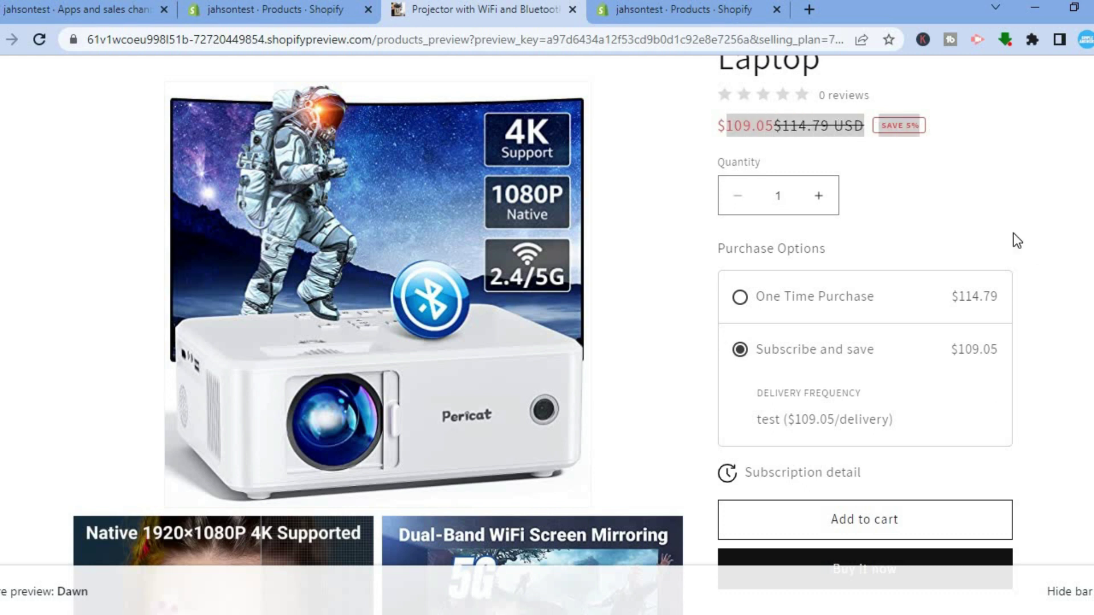